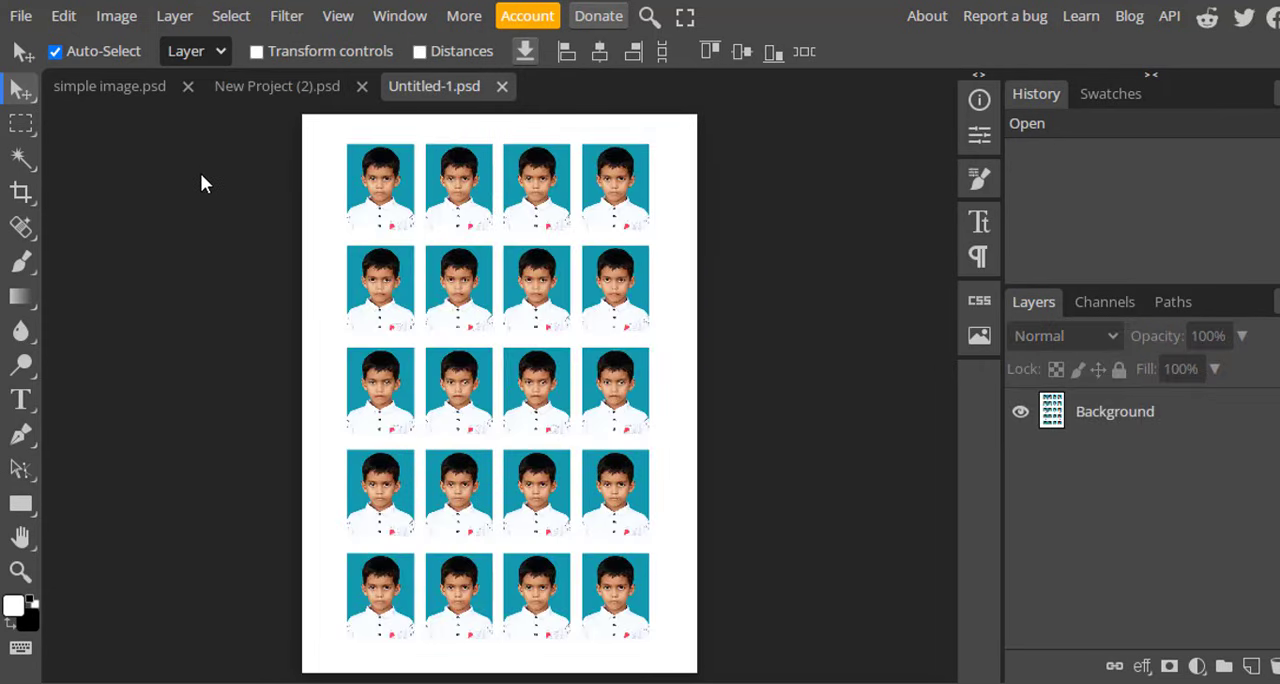
left_click(21, 157)
left_click(21, 193)
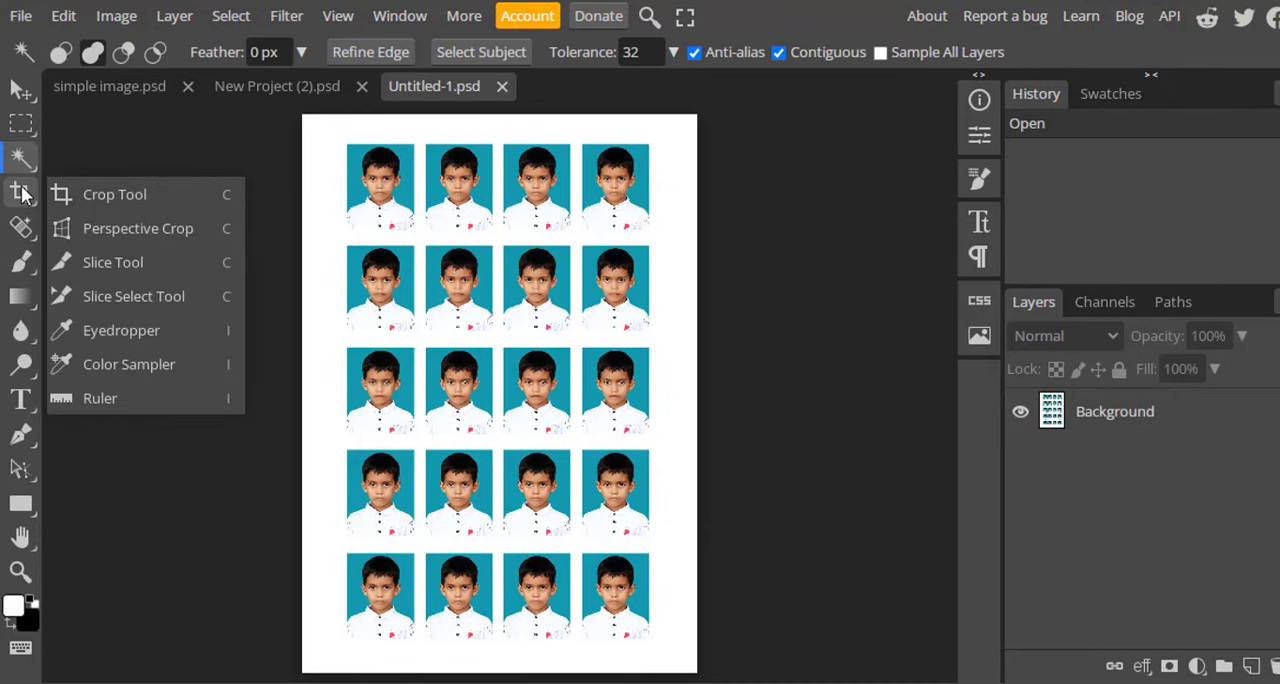
left_click(22, 228)
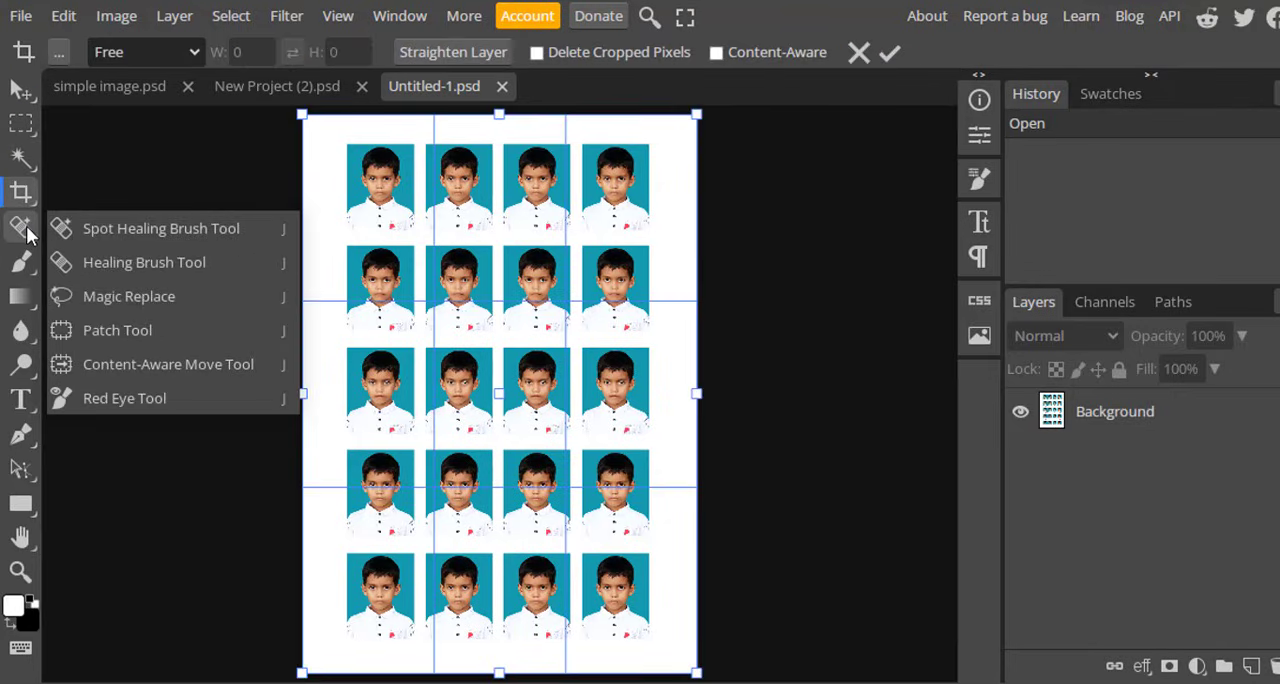
left_click(22, 265)
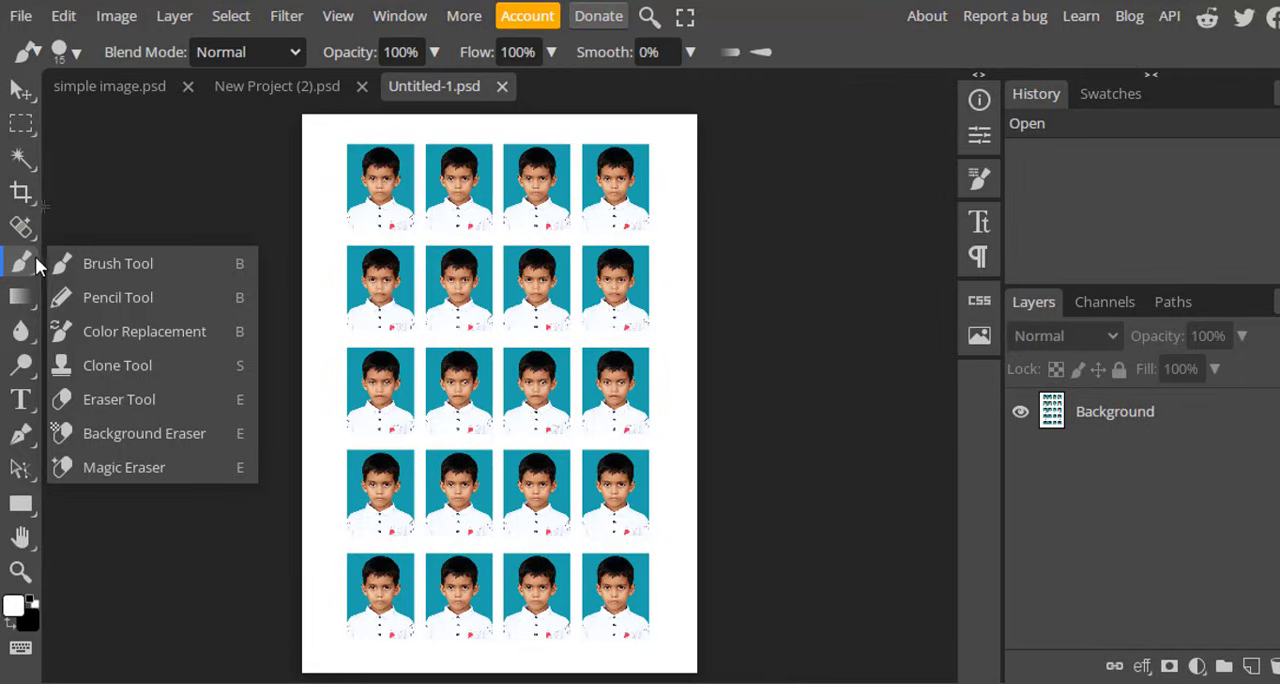
left_click(21, 297)
left_click(167, 225)
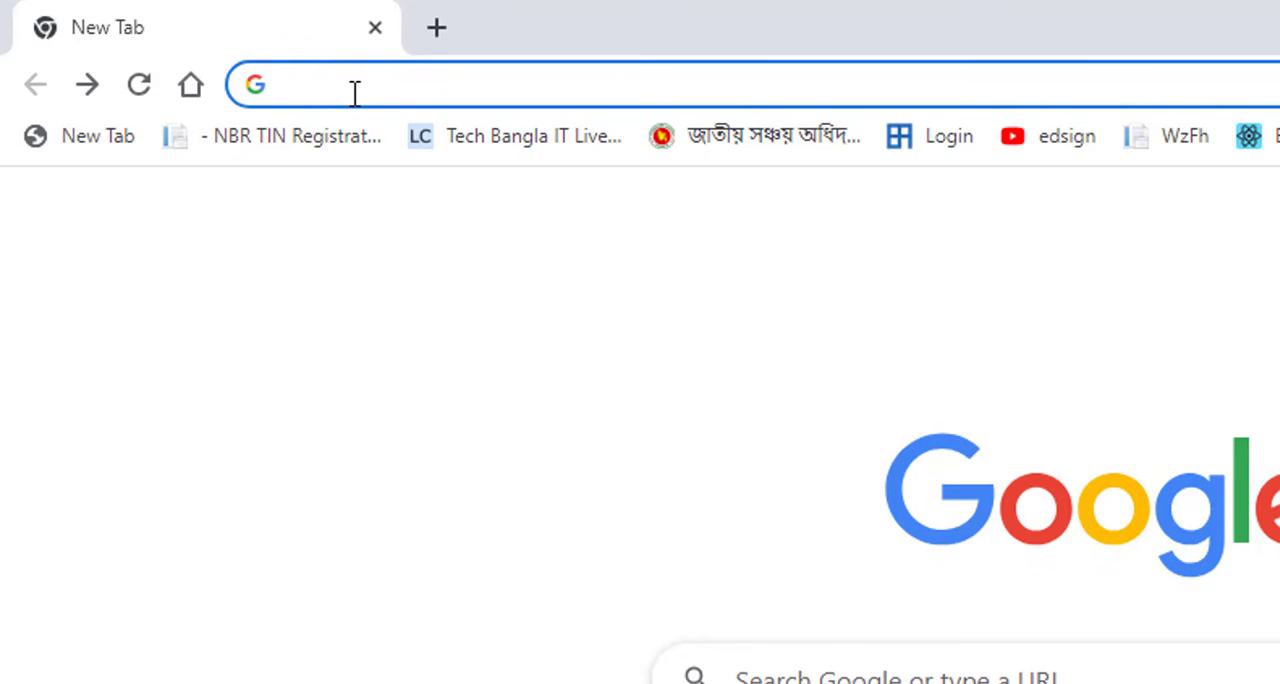
Open photopea.com in the browser.
type("p")
left_click(467, 85)
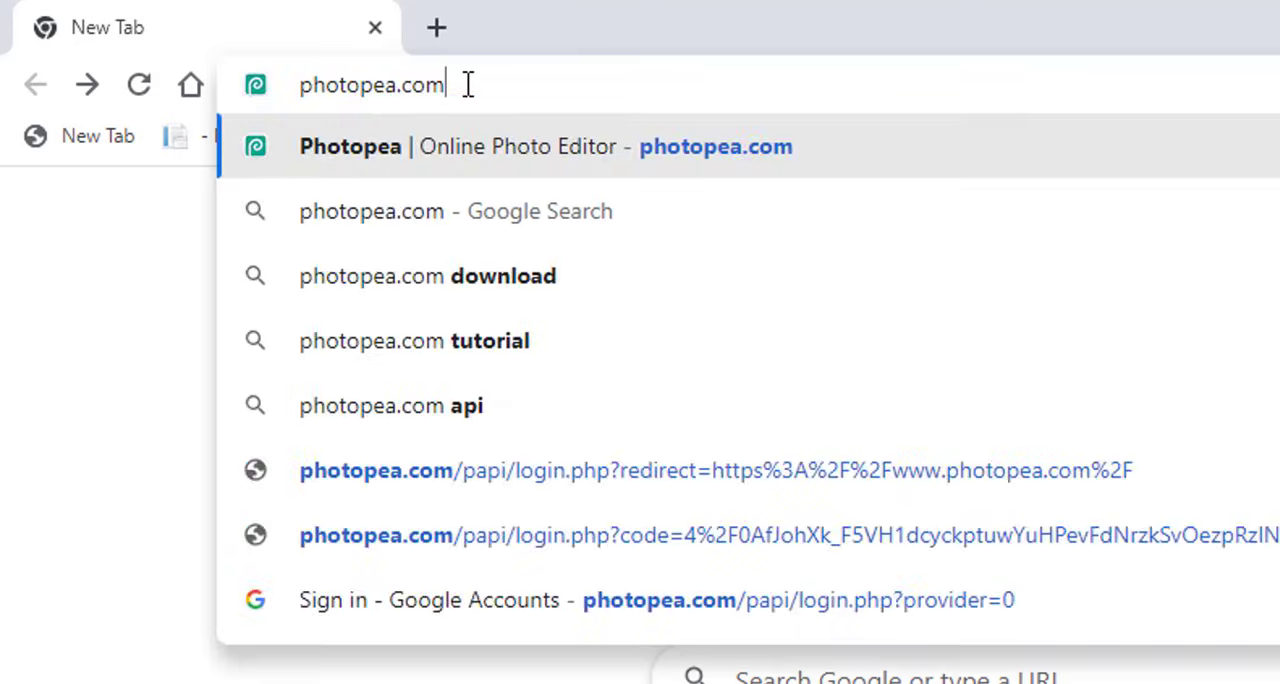
key("Return")
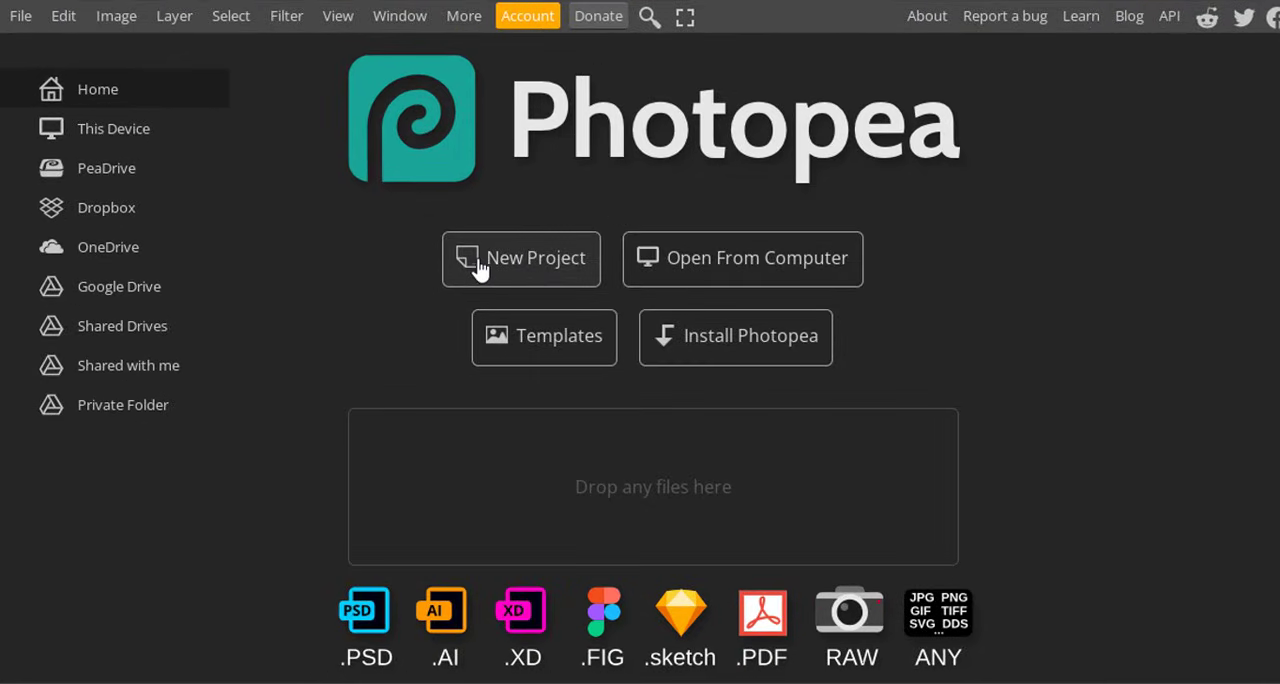
Start a new project measured in inches with a resolution of 300 DPI.
left_click(548, 272)
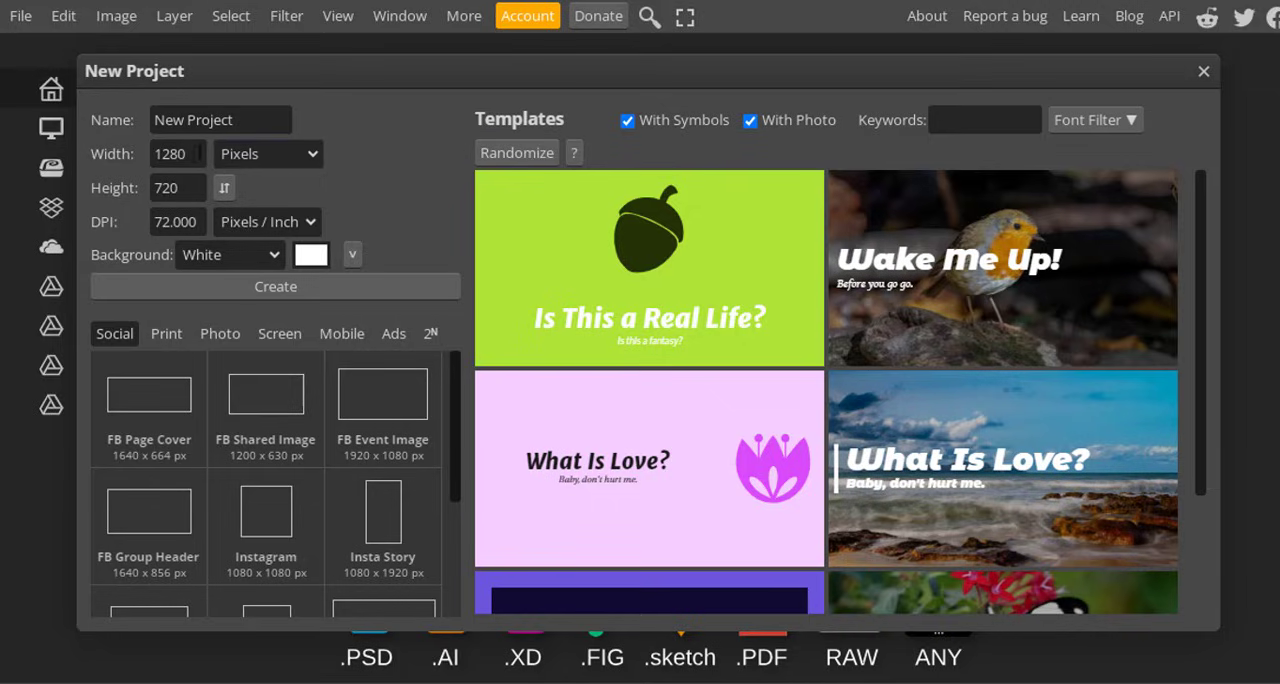
left_click(312, 155)
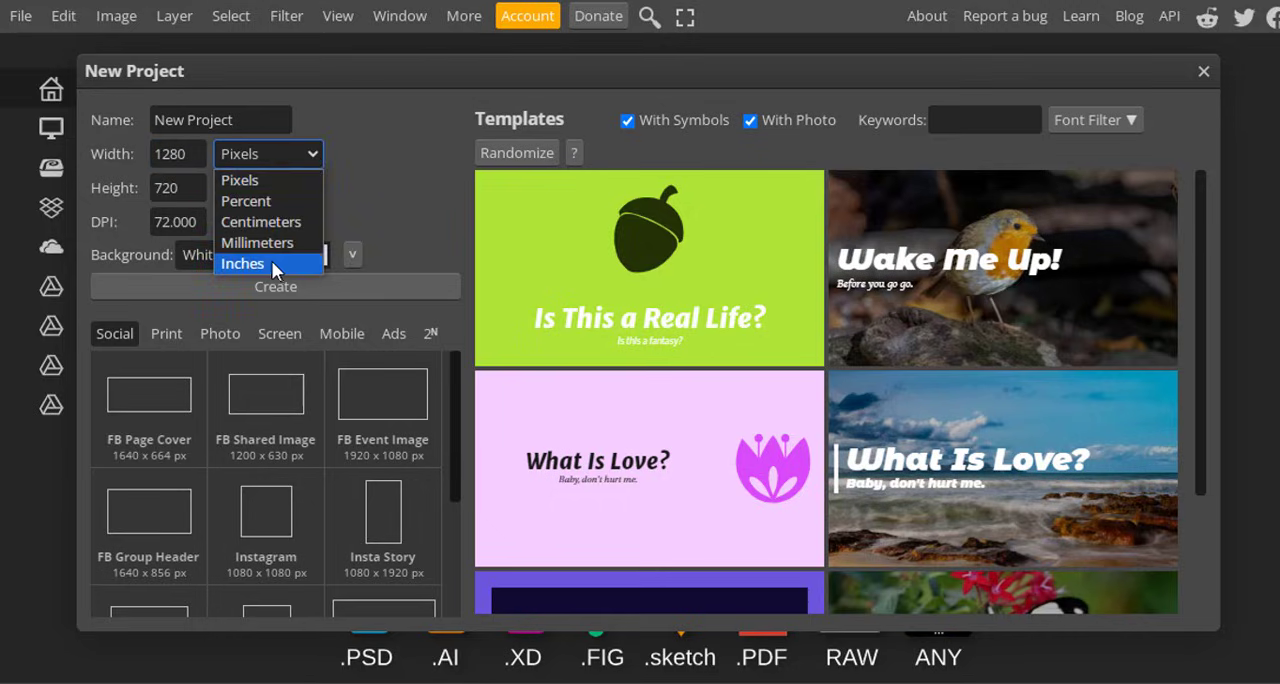
left_click(243, 263)
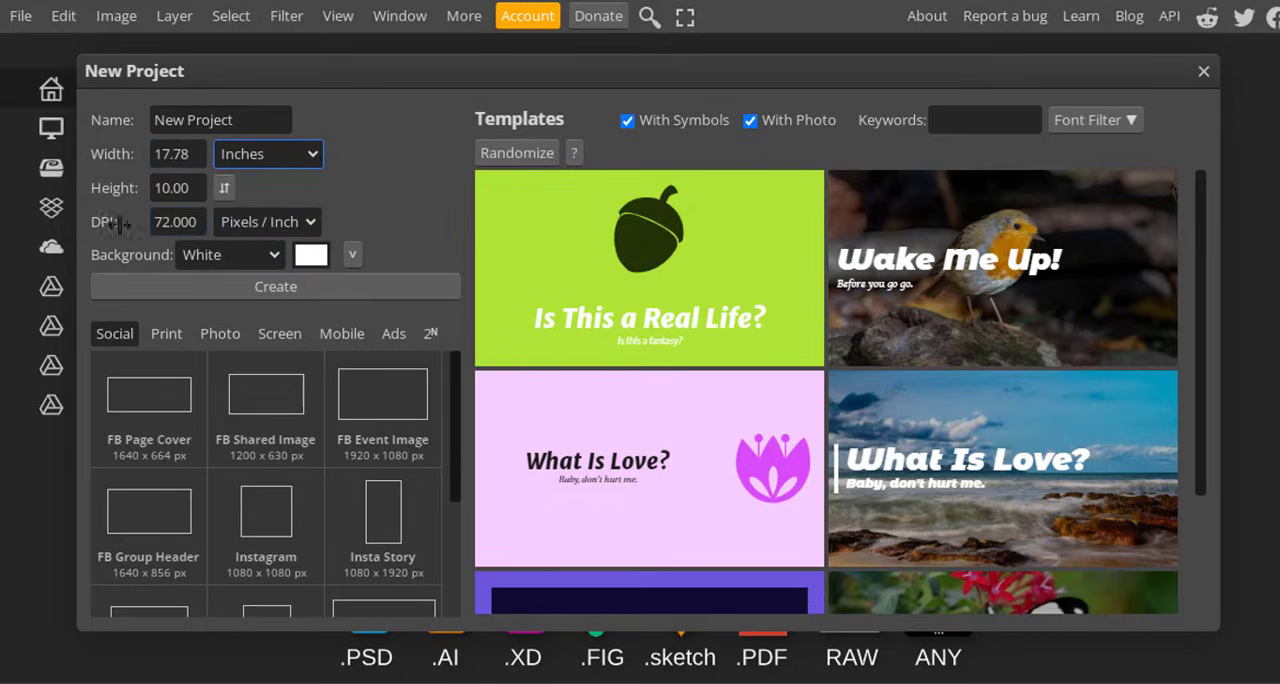
left_click_drag(196, 222, 150, 222)
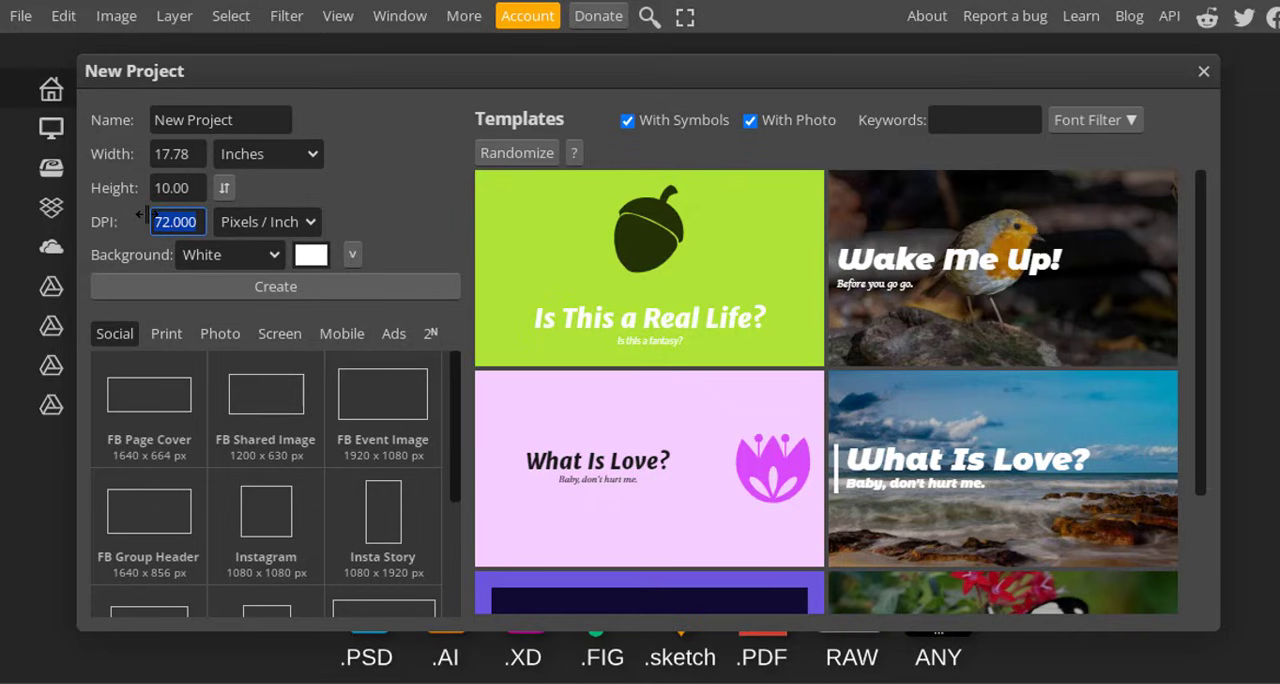
type("300")
Set the new project's width to 1.4 inches and height to 1.8 inches, and create it.
left_click(193, 153)
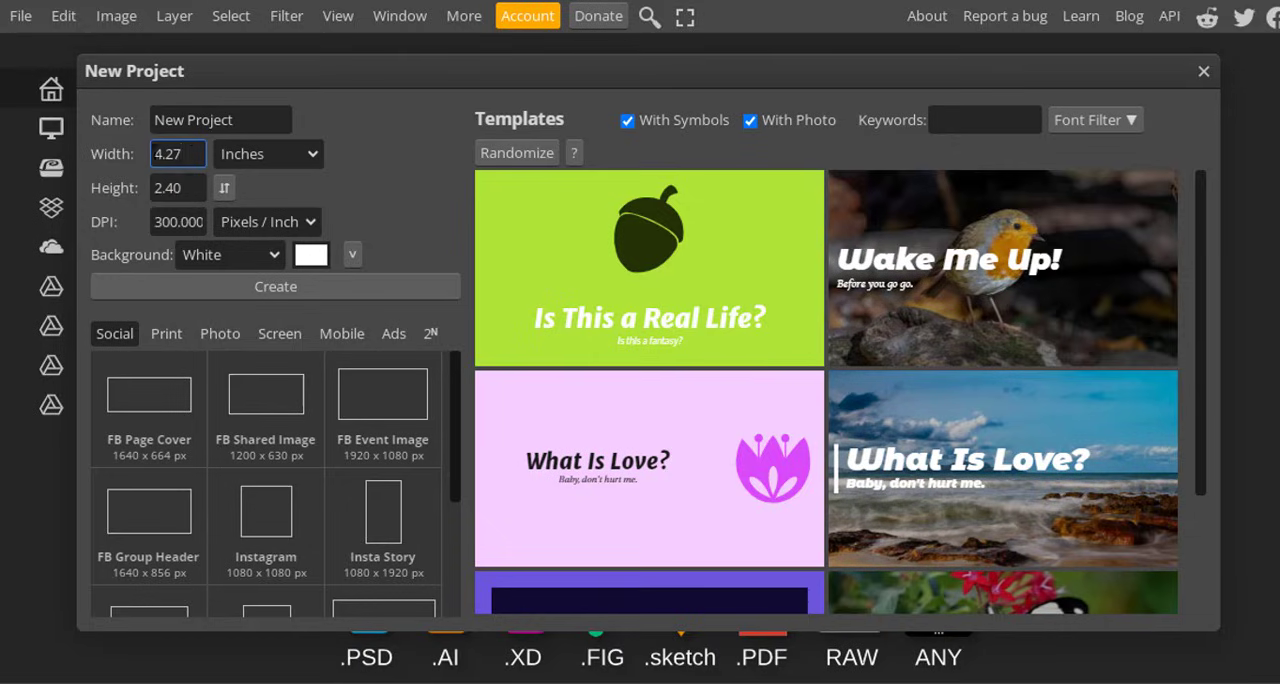
double_click(182, 158)
type("1.4")
double_click(175, 183)
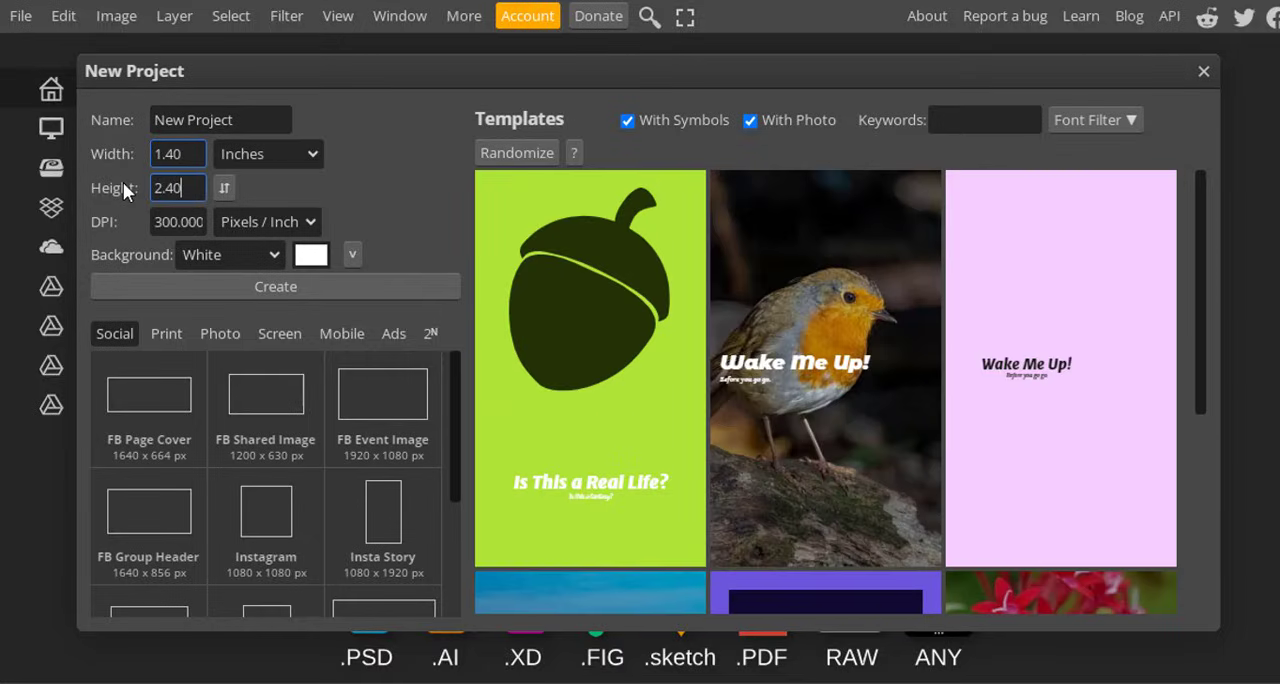
type("1.8")
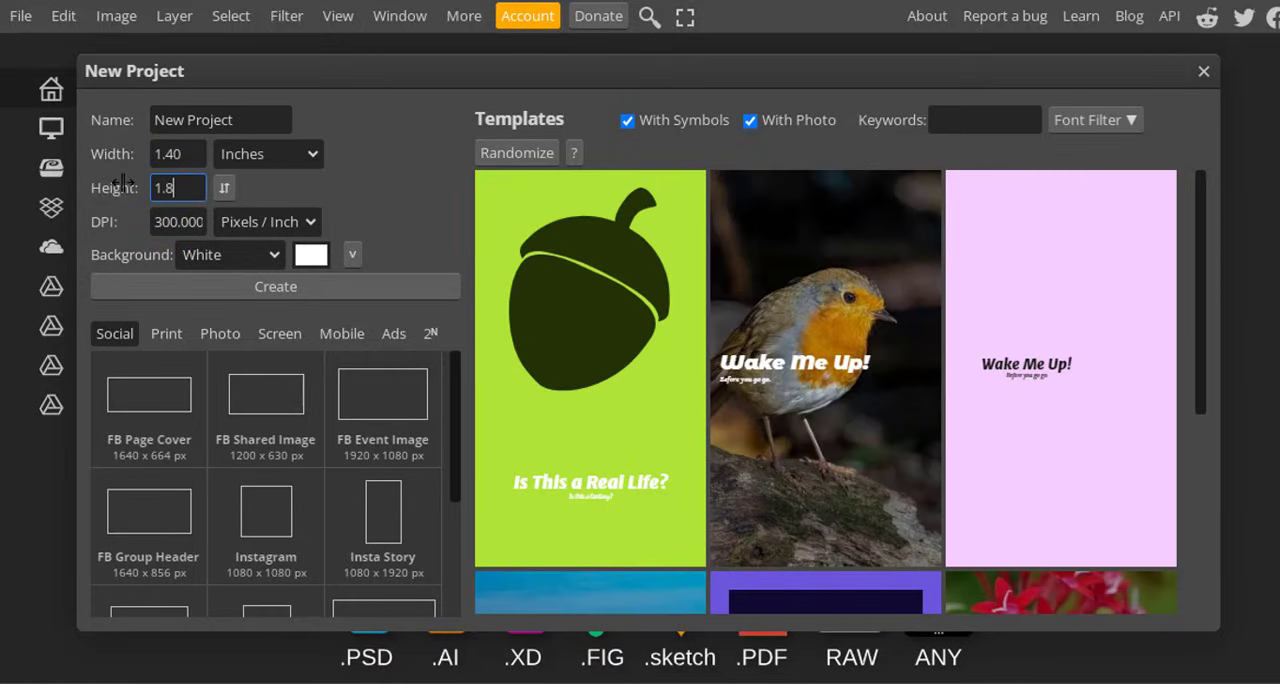
left_click(285, 289)
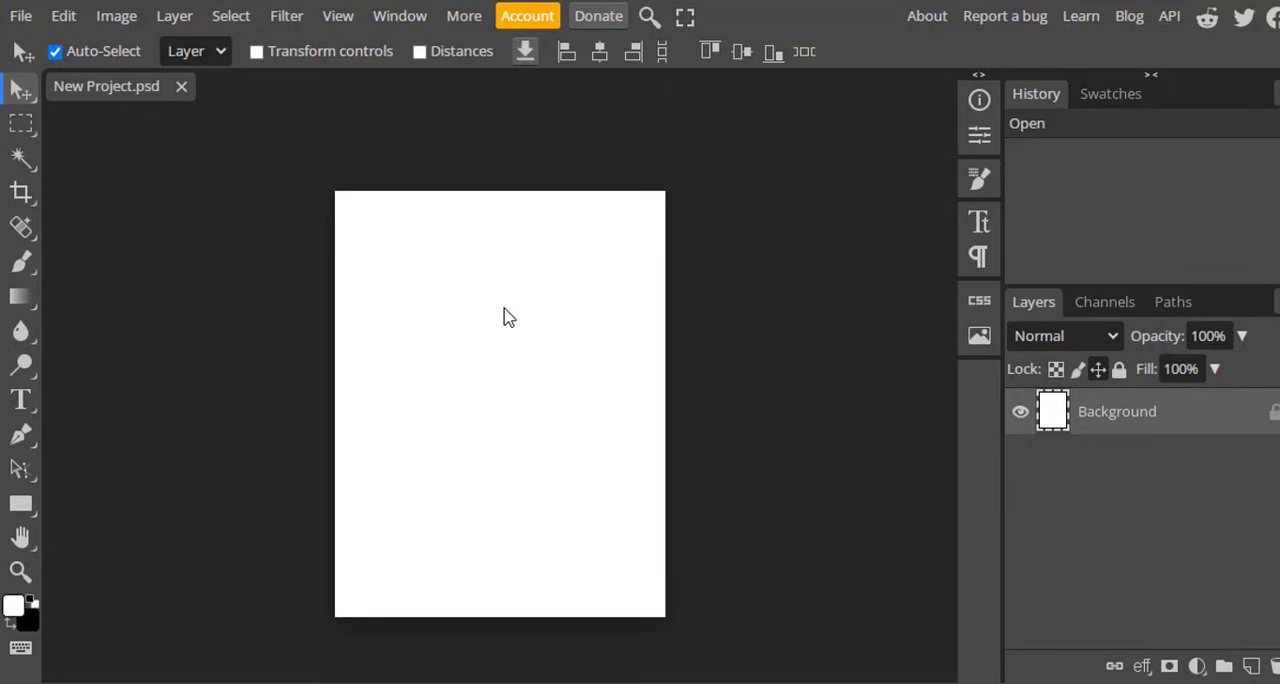
Place the "simple image" photo from the Desktop into the blank project.
left_click(22, 17)
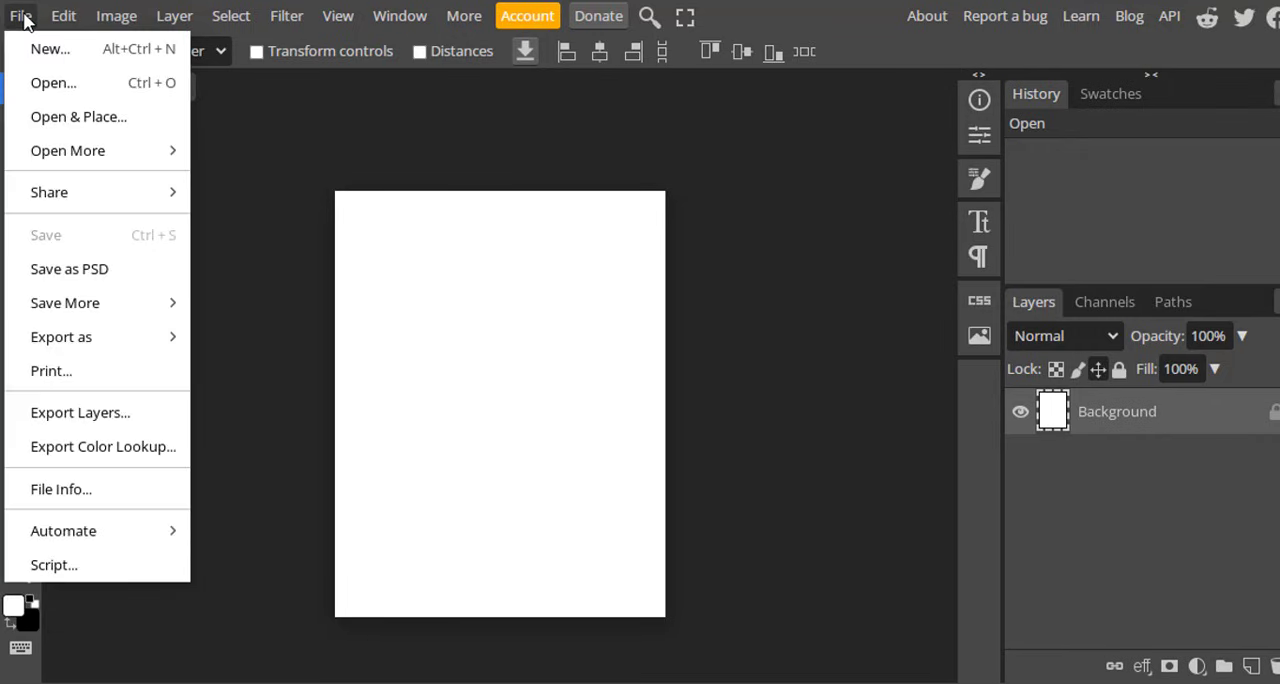
left_click(115, 120)
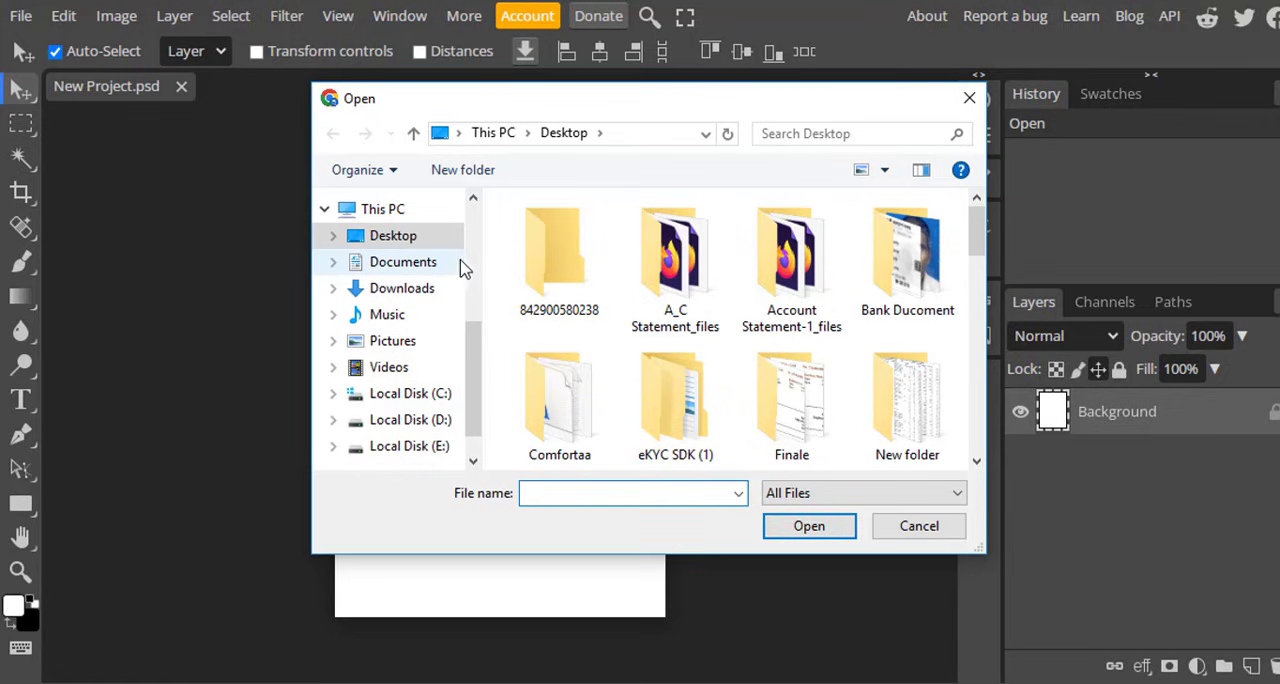
left_click_drag(976, 219, 989, 437)
left_click(791, 278)
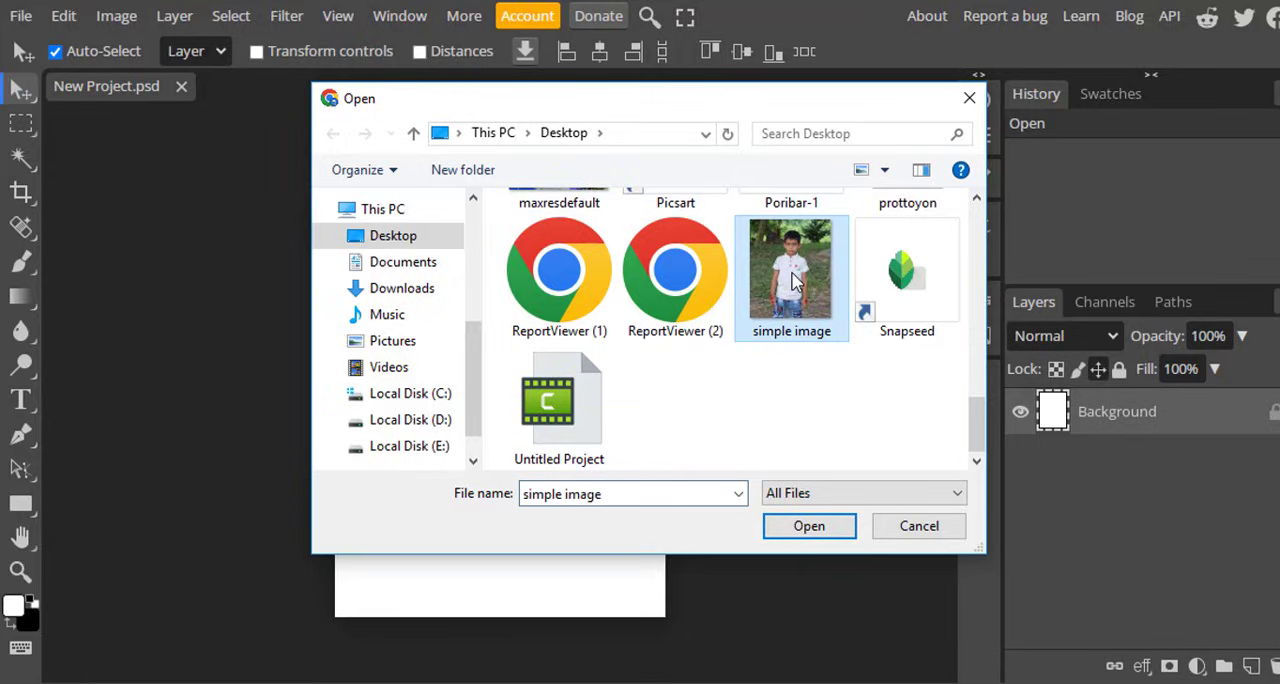
left_click(810, 528)
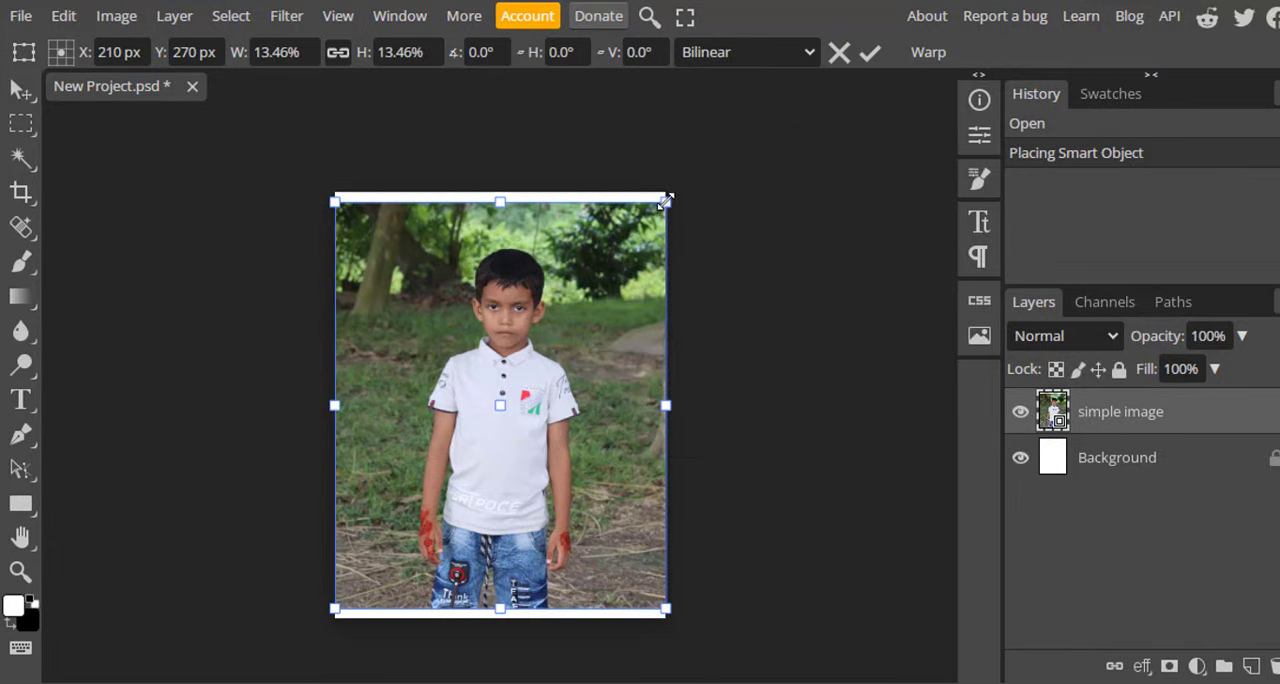
Enlarge the placed photo to about 36.4%, frame the boy's head and shoulders centrally, and rotate it about -2.3°.
left_click_drag(666, 201, 778, 155)
left_click_drag(510, 378, 527, 401)
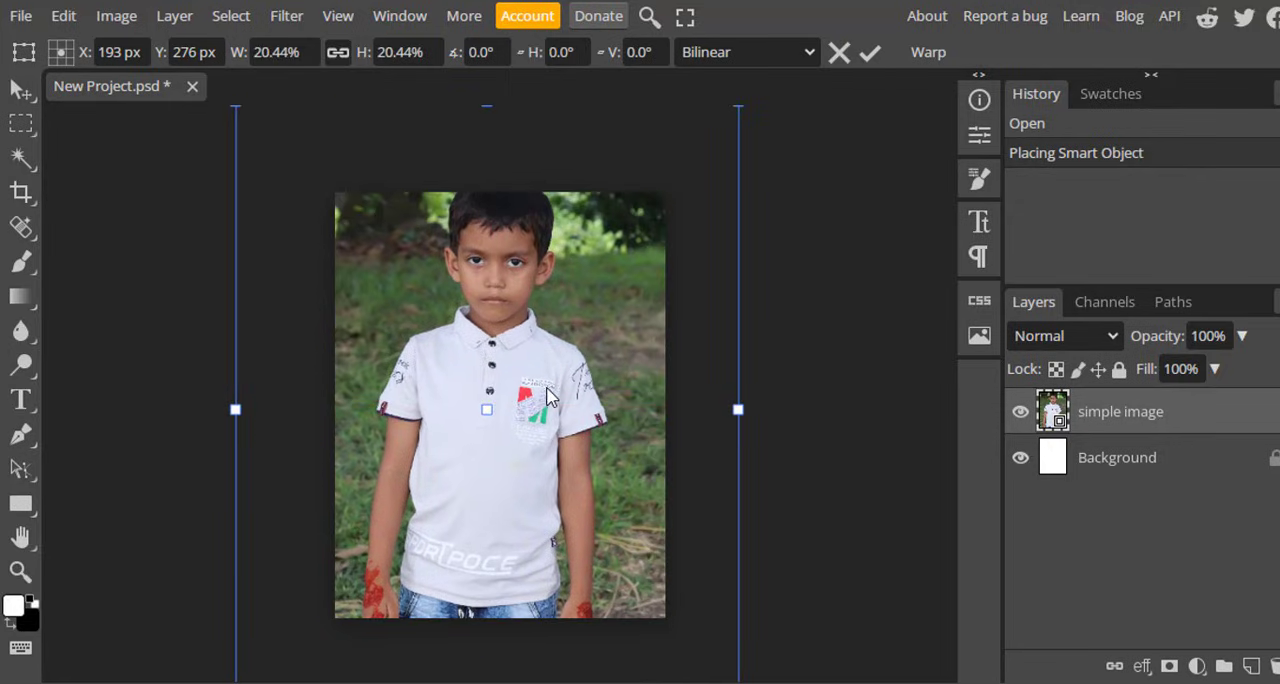
scroll(547, 397, "down", 1)
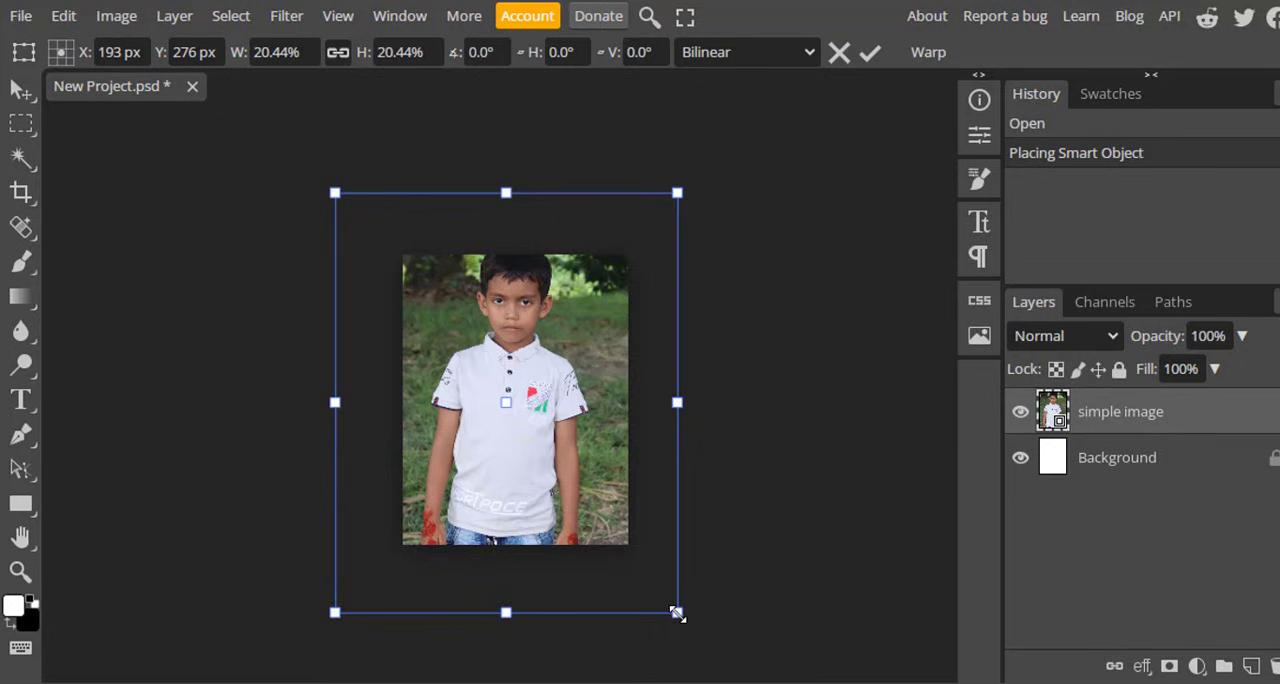
left_click_drag(677, 608, 877, 628)
left_click_drag(609, 340, 538, 349)
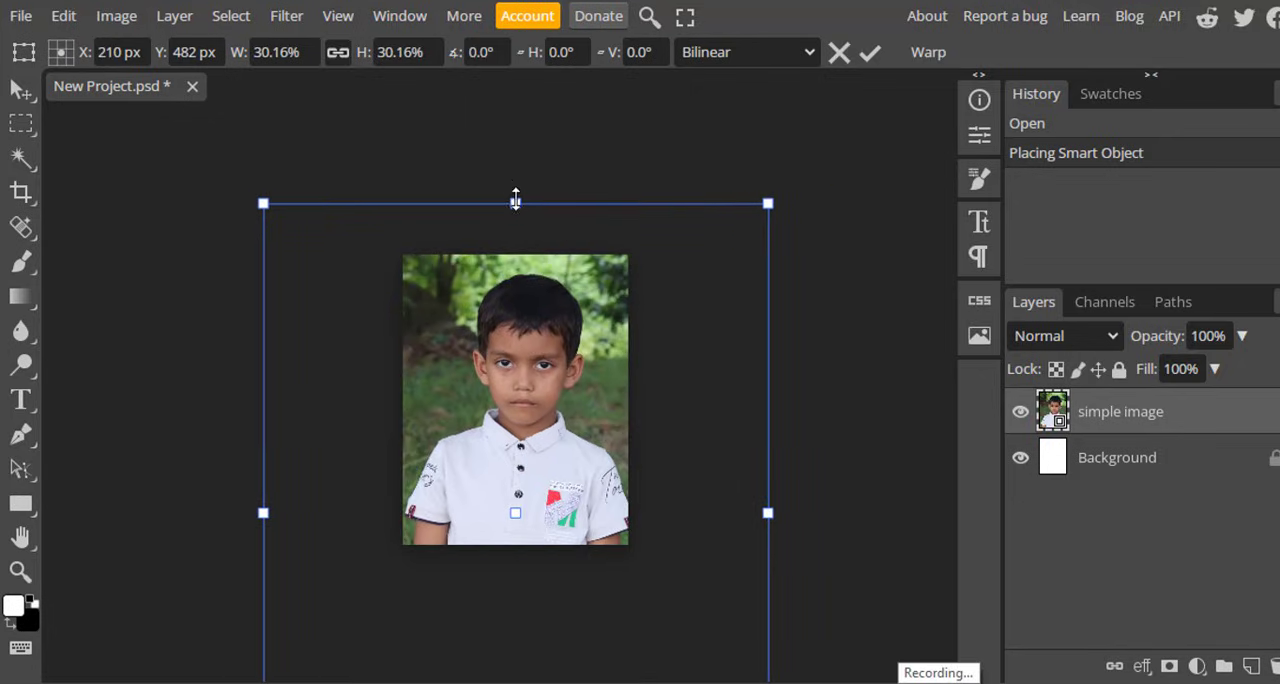
left_click_drag(515, 202, 517, 73)
left_click_drag(533, 284, 526, 377)
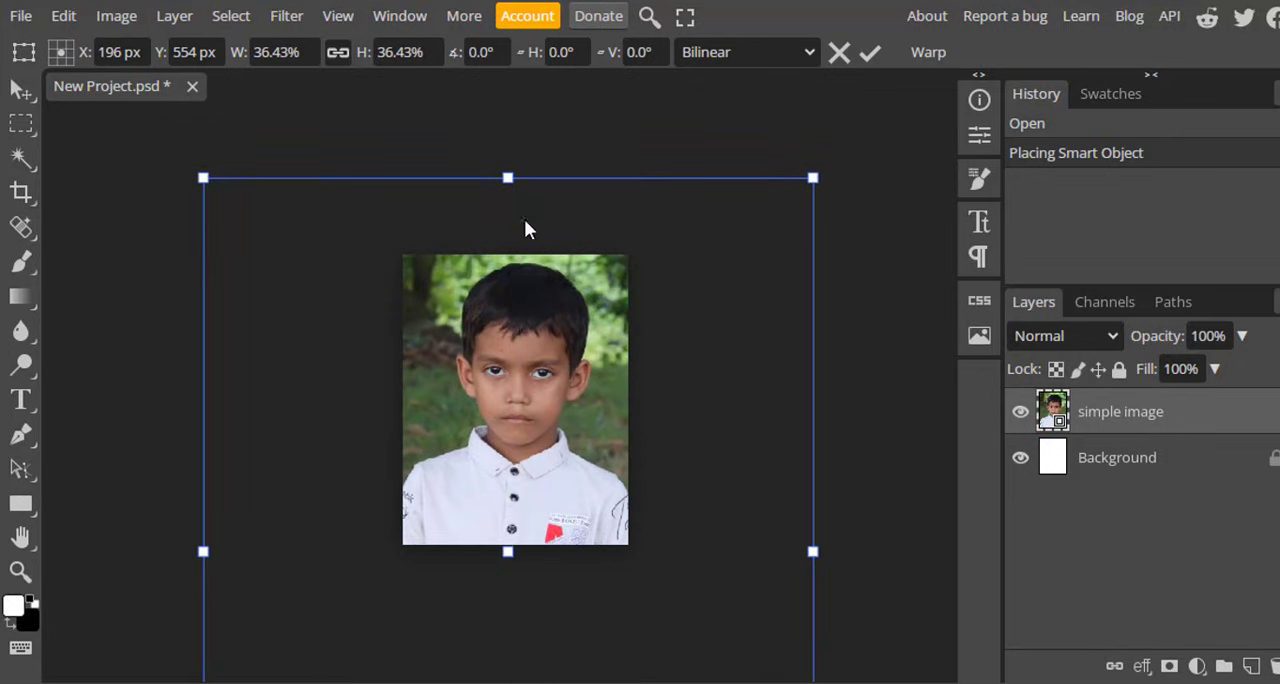
left_click_drag(510, 148, 489, 143)
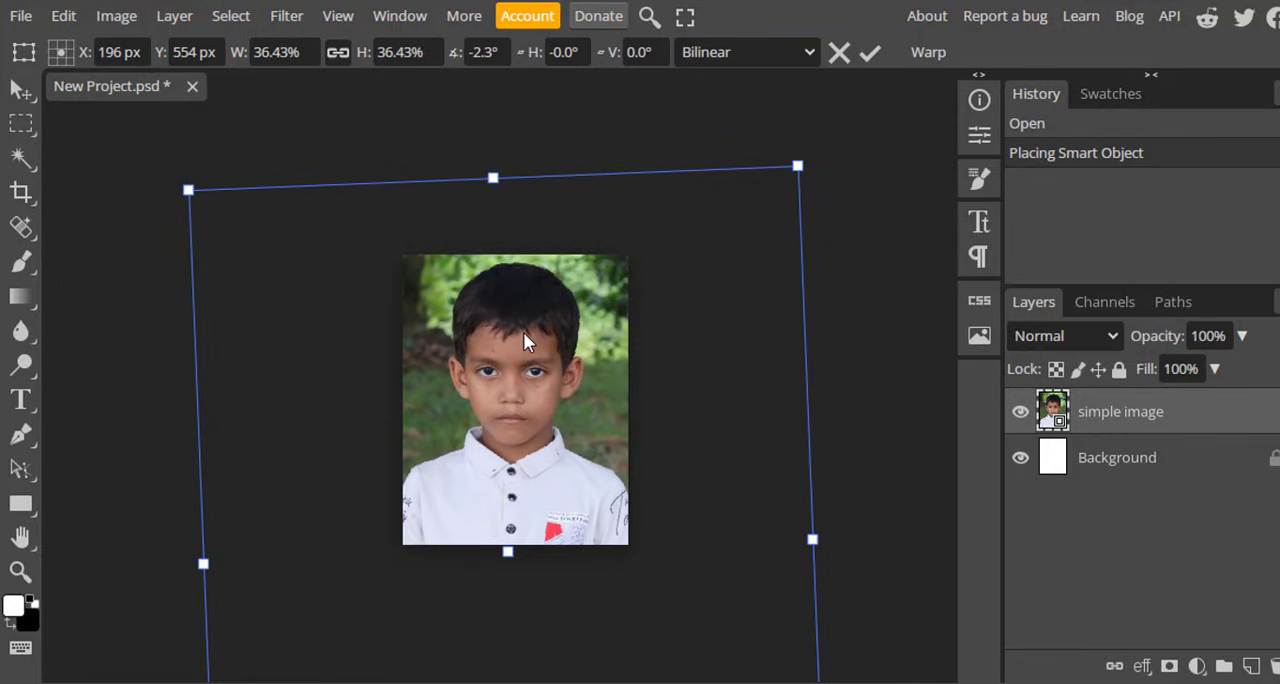
left_click(869, 52)
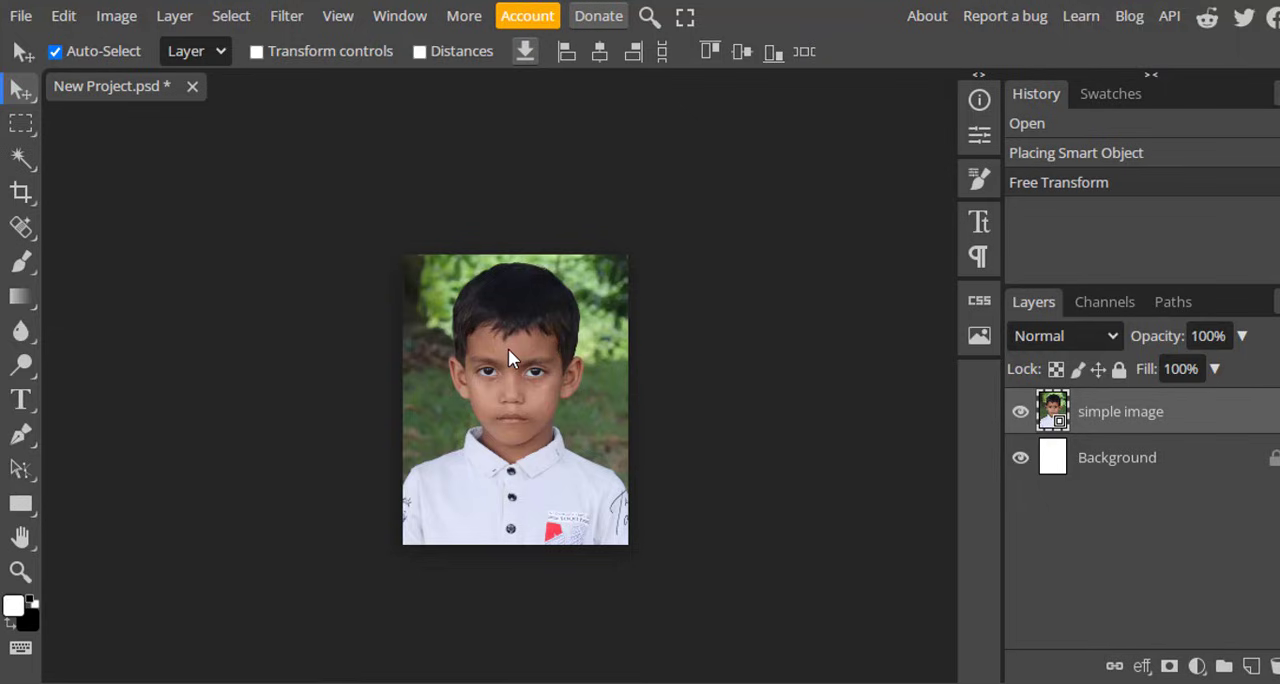
Merge the photo layer down into the Background layer and remove the photo's background with Remove BG.
scroll(508, 350, "up", 3)
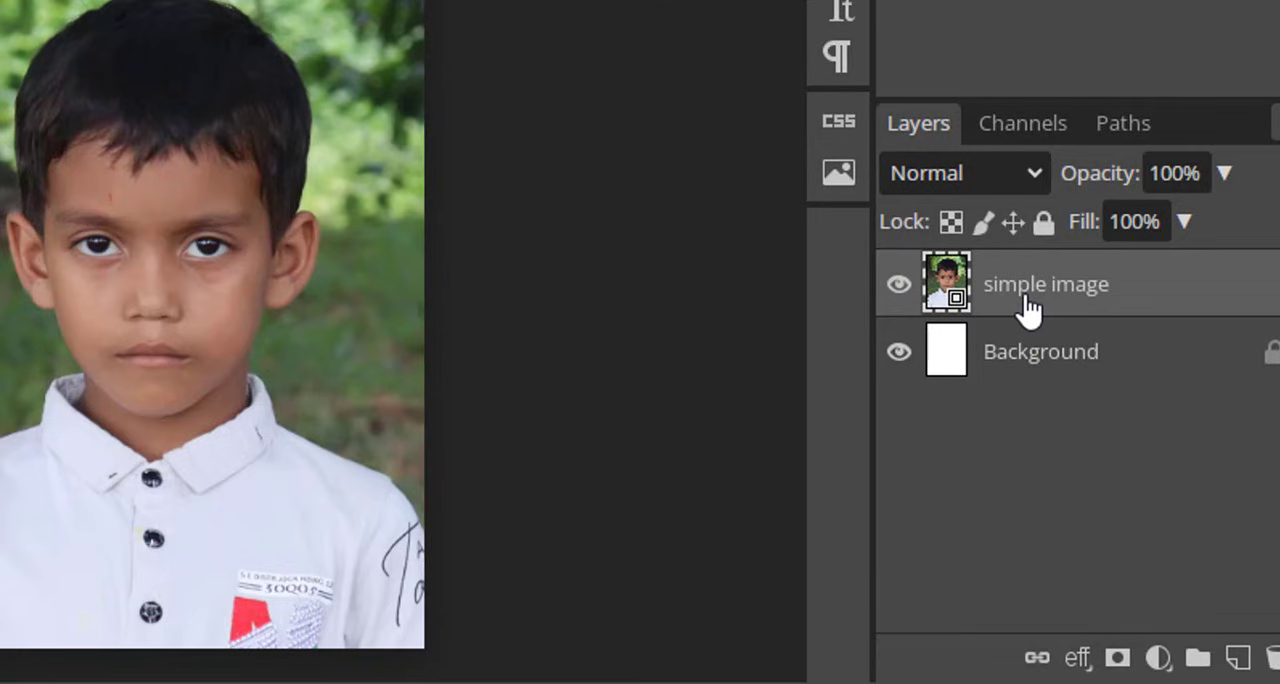
key("ctrl+e")
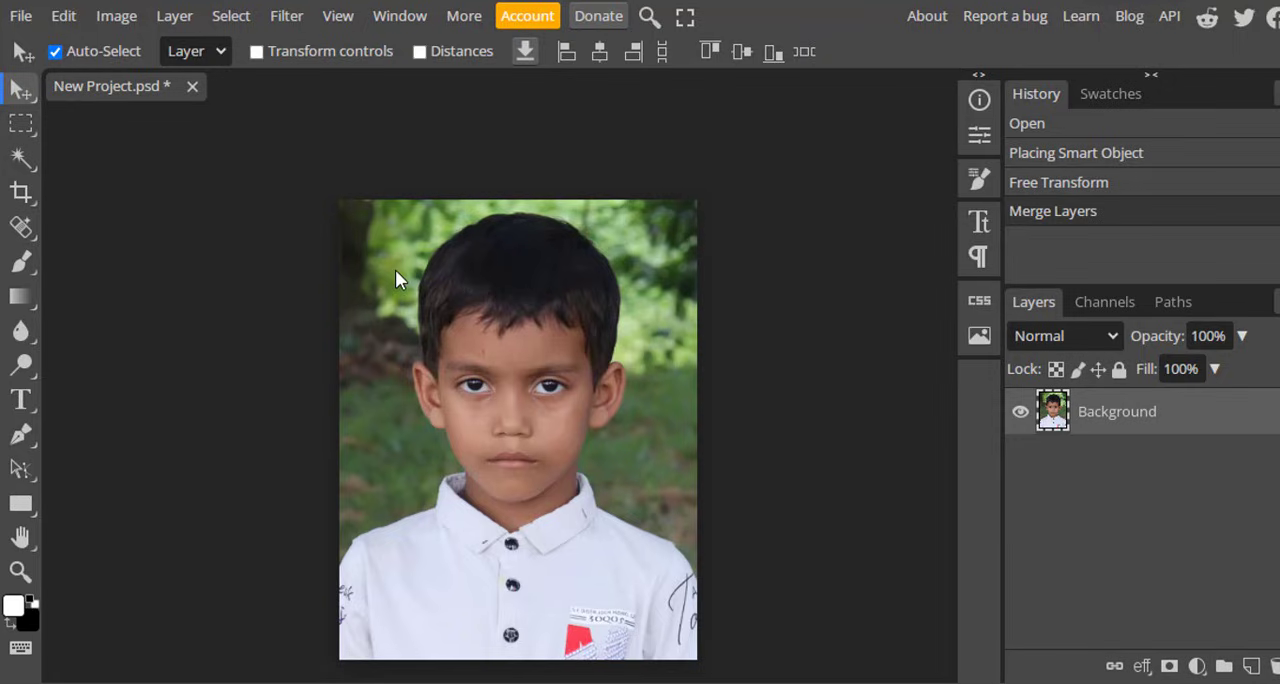
left_click(232, 18)
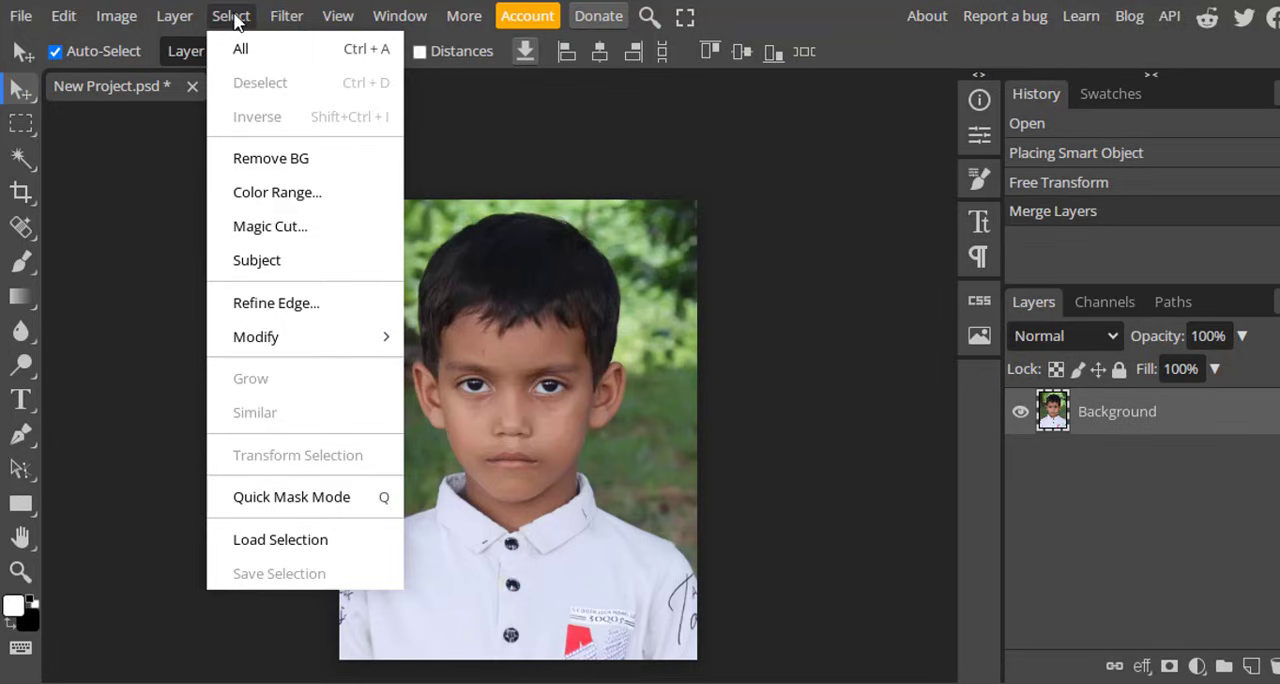
left_click(311, 164)
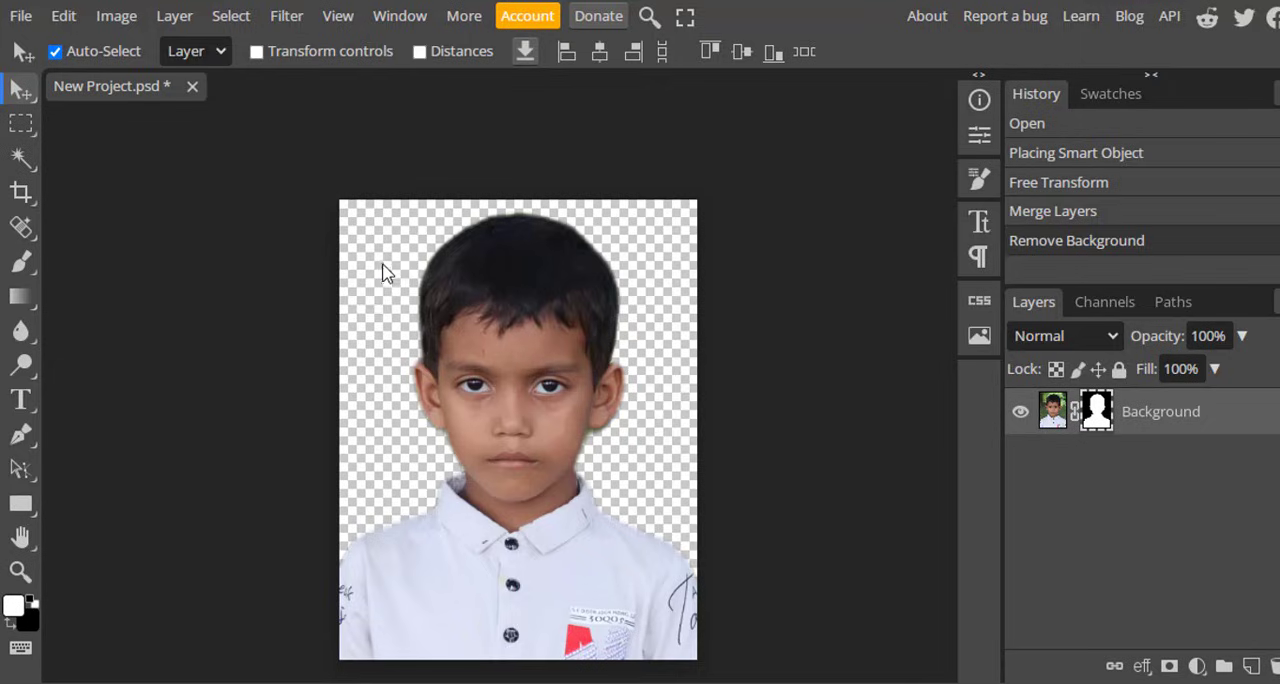
Add a Color Fill layer in light blue 42b0cc.
left_click(483, 116)
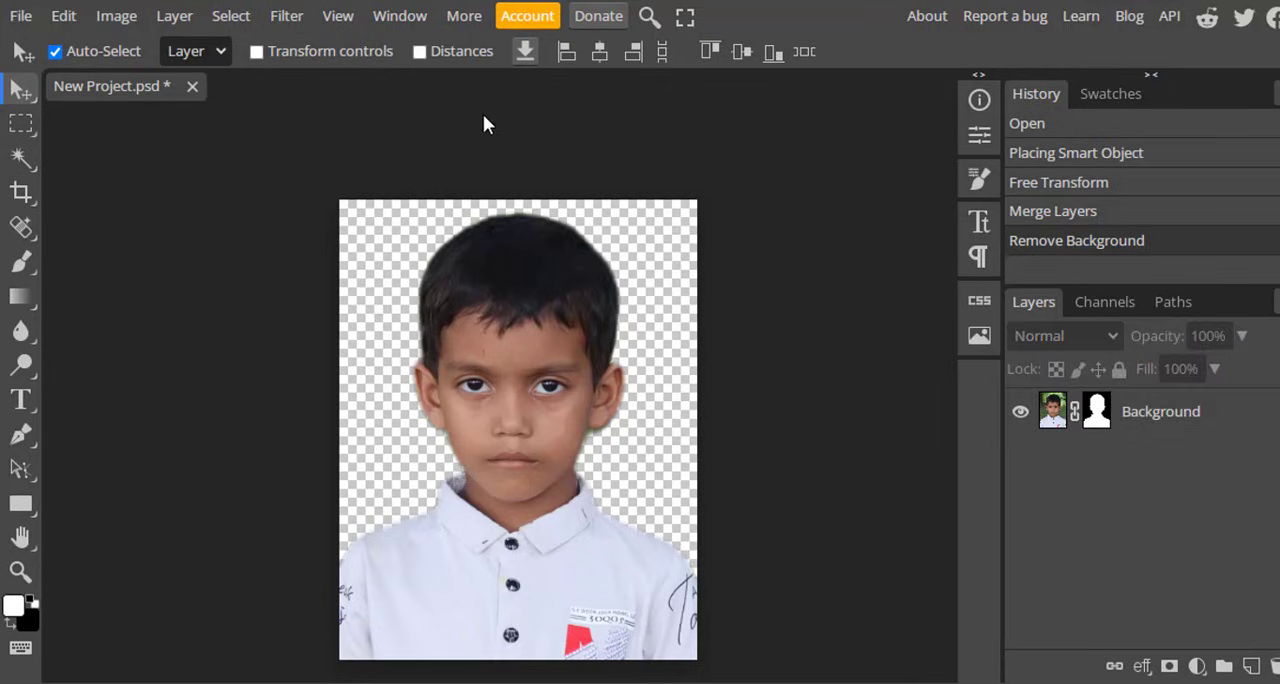
left_click(1197, 666)
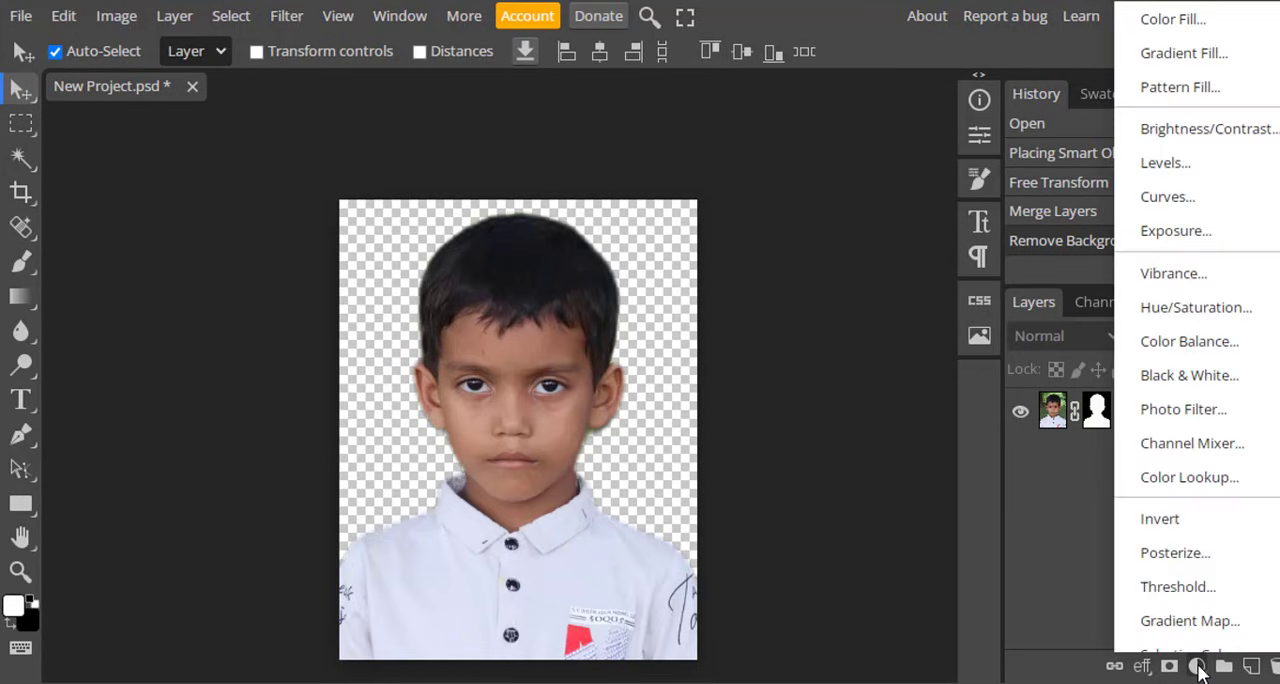
left_click(1172, 28)
left_click(450, 343)
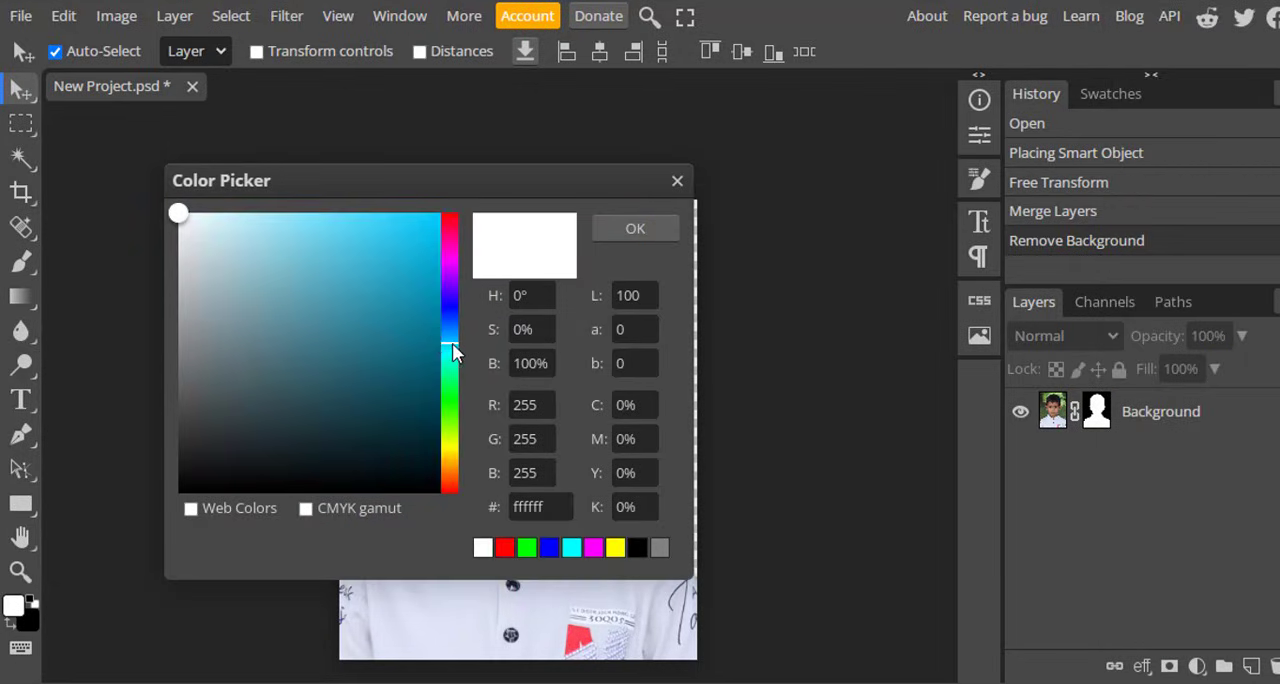
left_click_drag(379, 307, 356, 268)
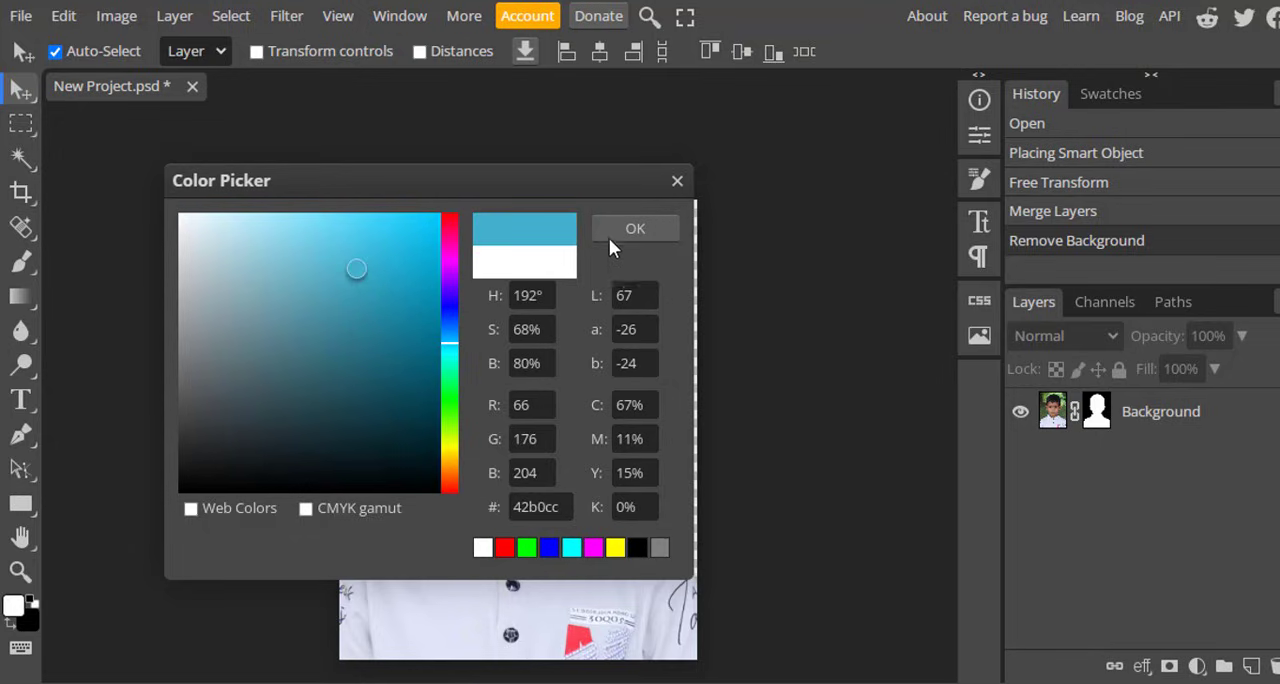
left_click(637, 226)
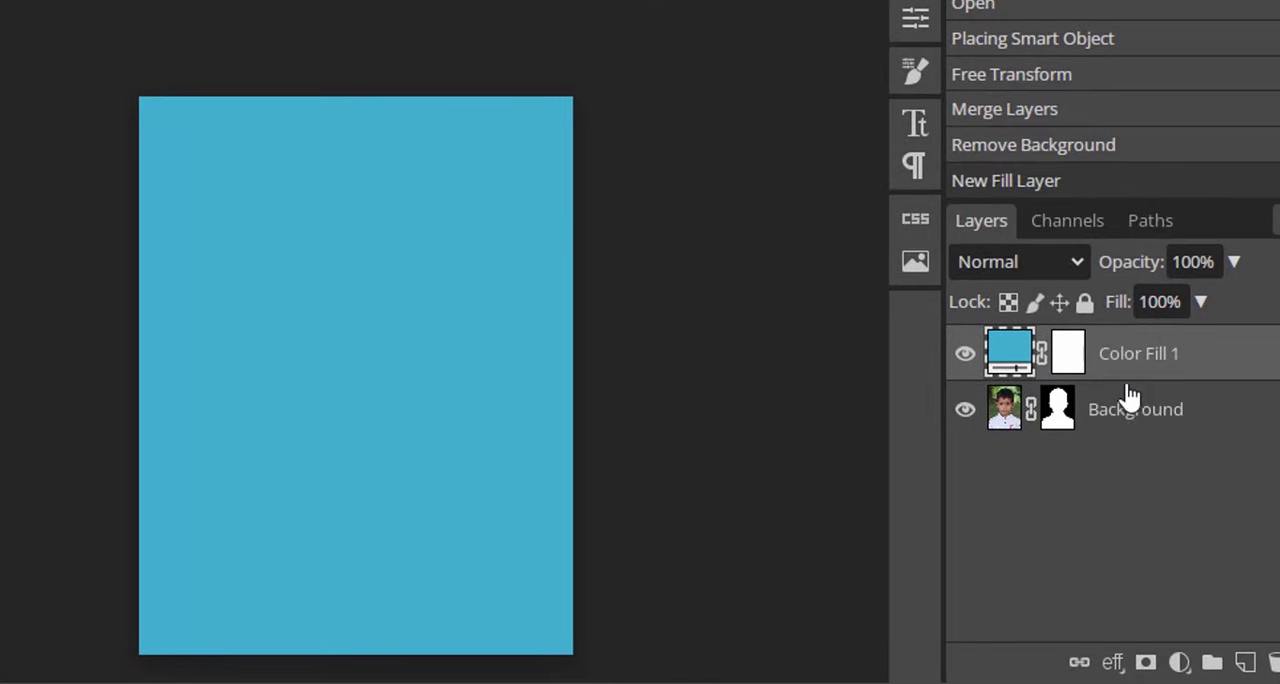
Move the cut-out portrait layer above the blue fill layer and merge the two layers.
left_click_drag(1121, 410, 1123, 340)
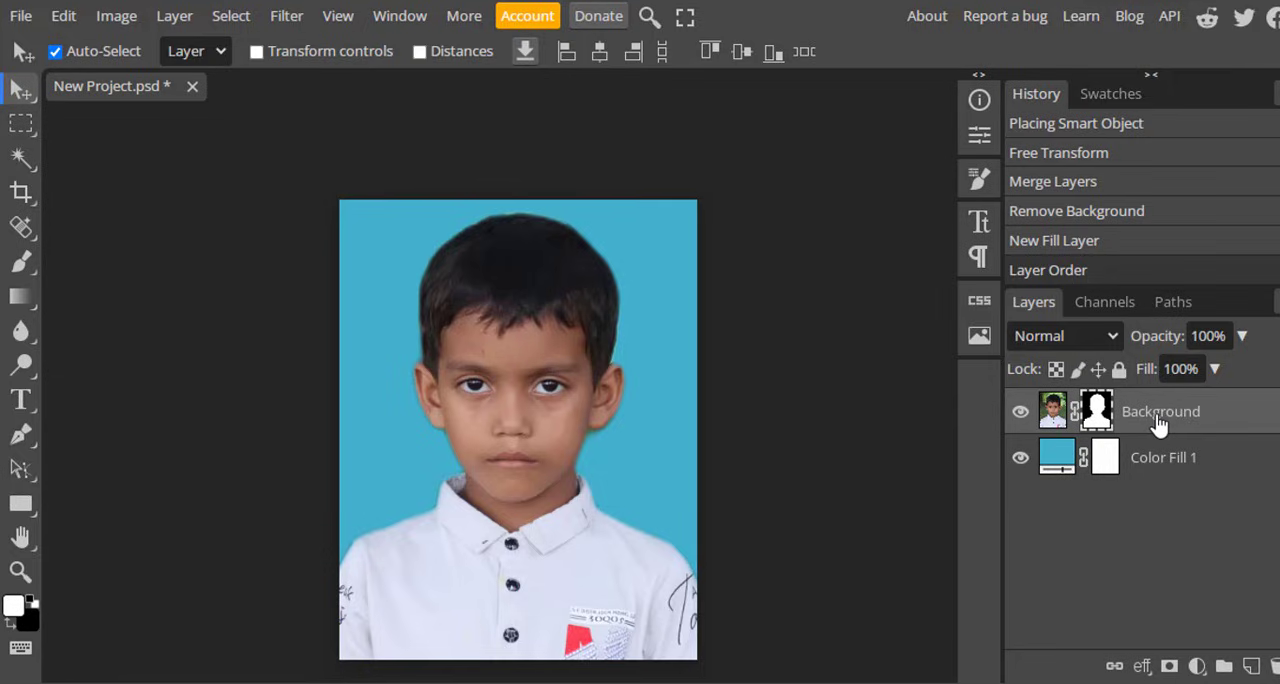
key("ctrl+e")
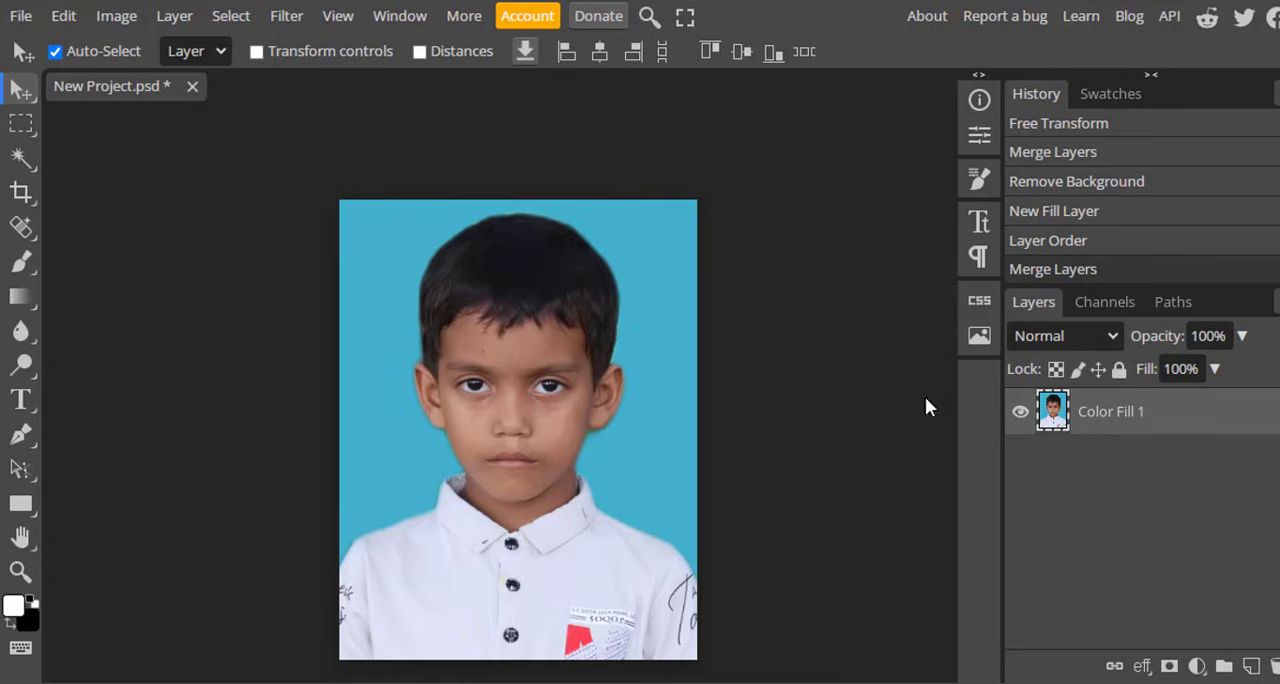
Apply a Levels adjustment to the merged portrait with input black 6, midtone 0.84 and white 233 on the RGB channel.
scroll(621, 349, "up", 2)
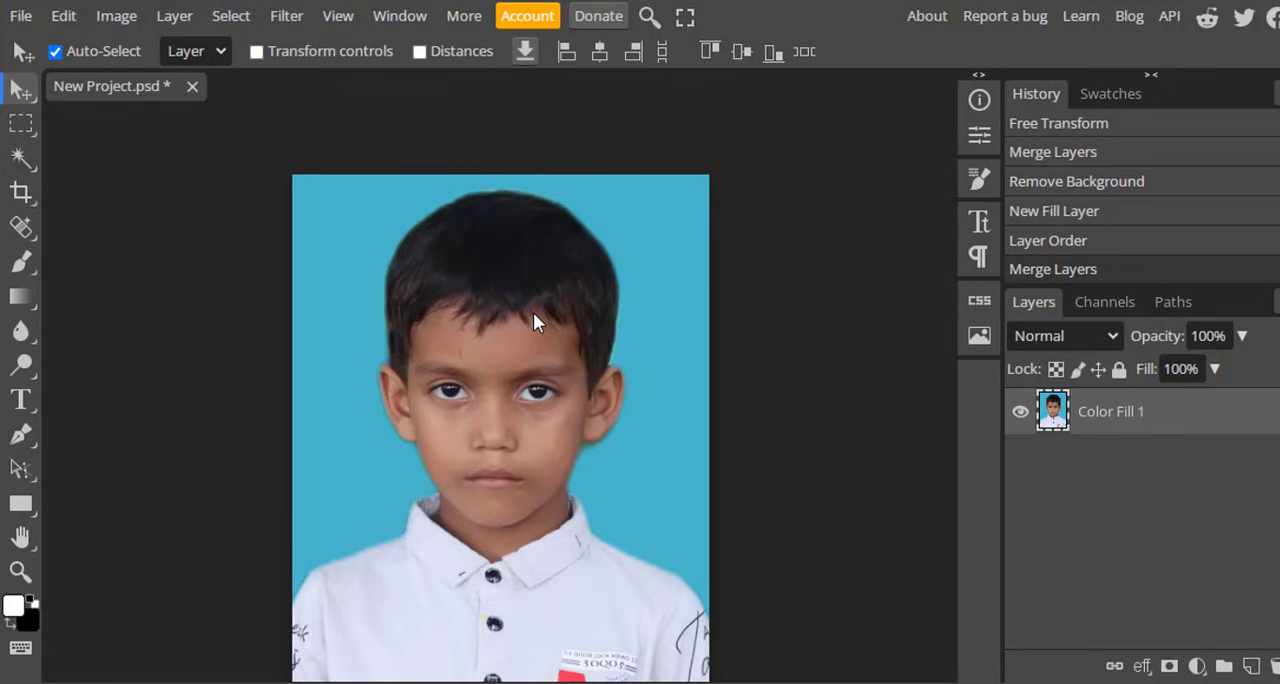
left_click_drag(543, 352, 575, 301)
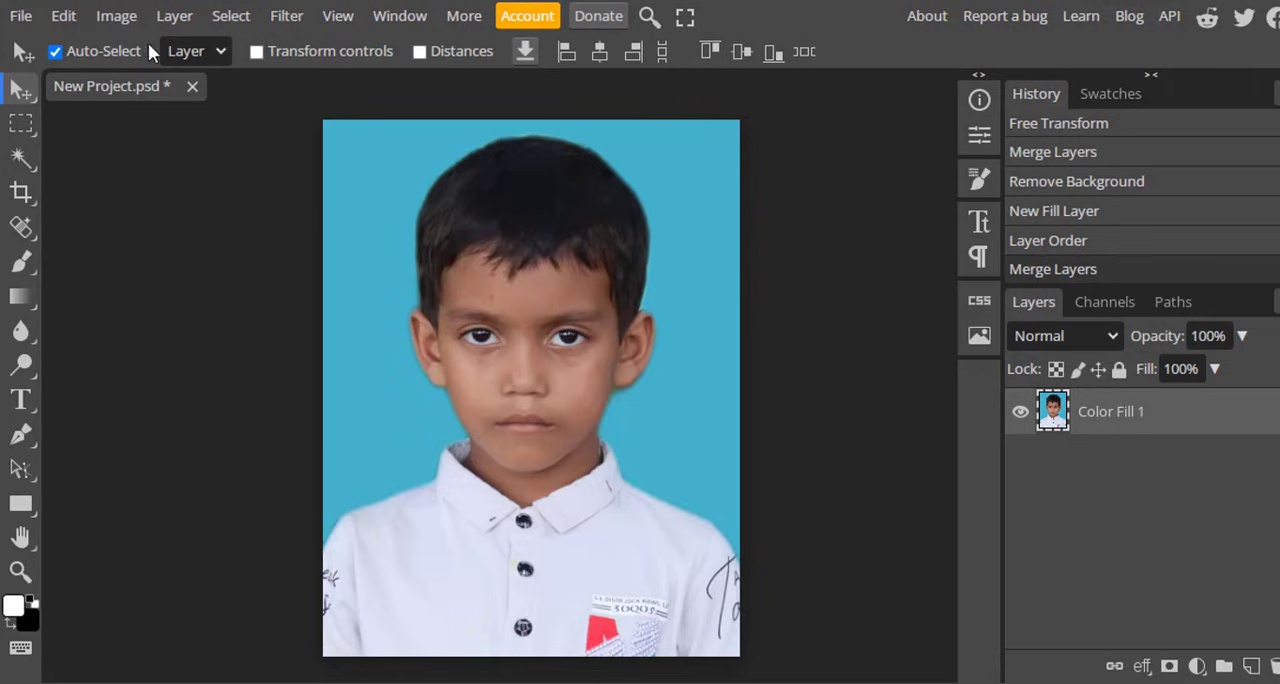
left_click(120, 18)
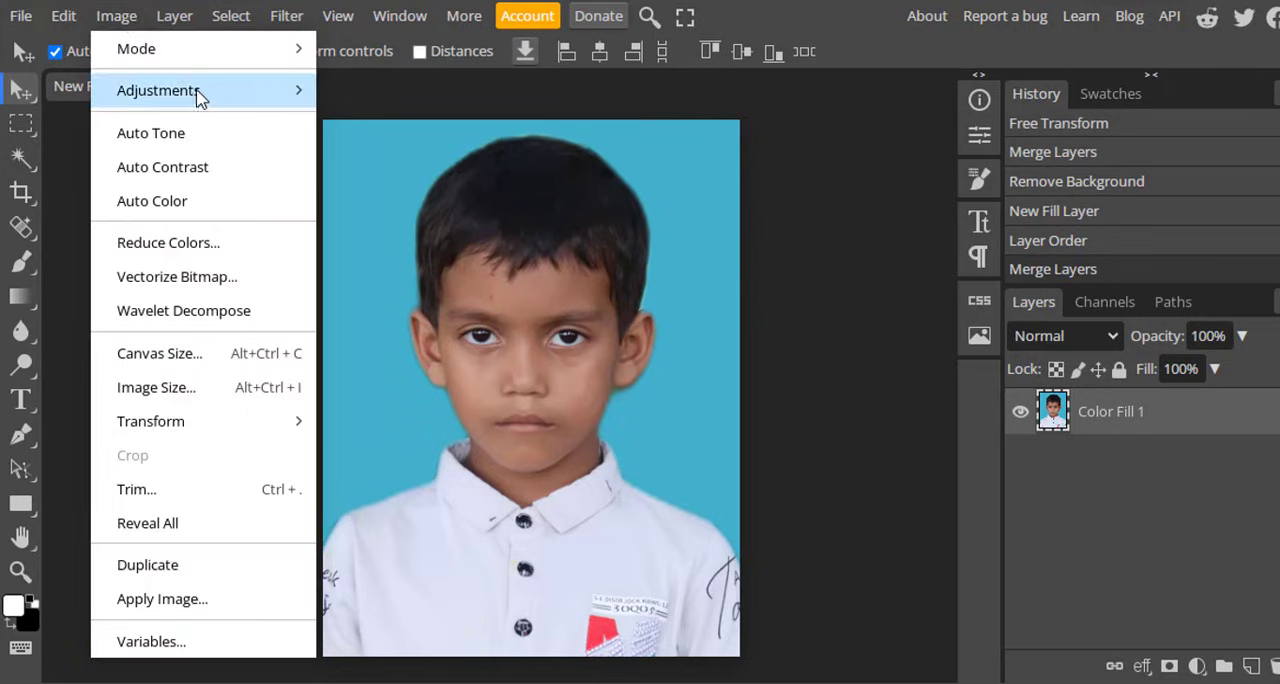
mouse_move(206, 94)
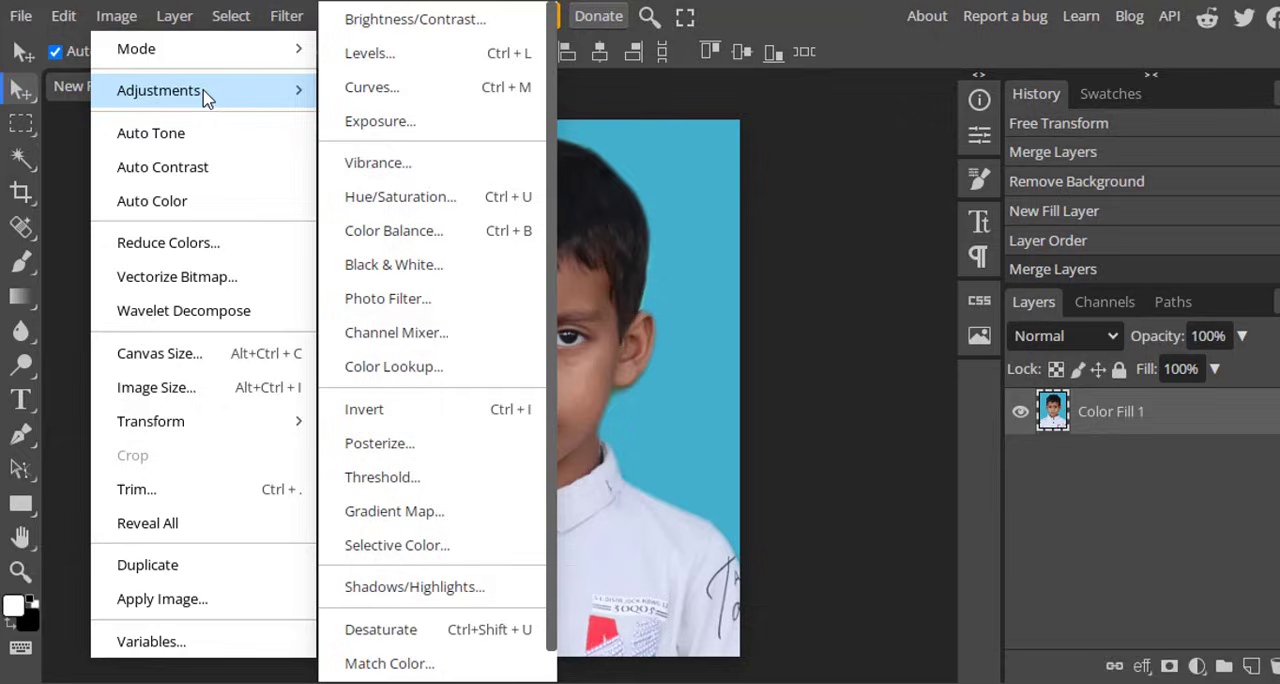
left_click(400, 62)
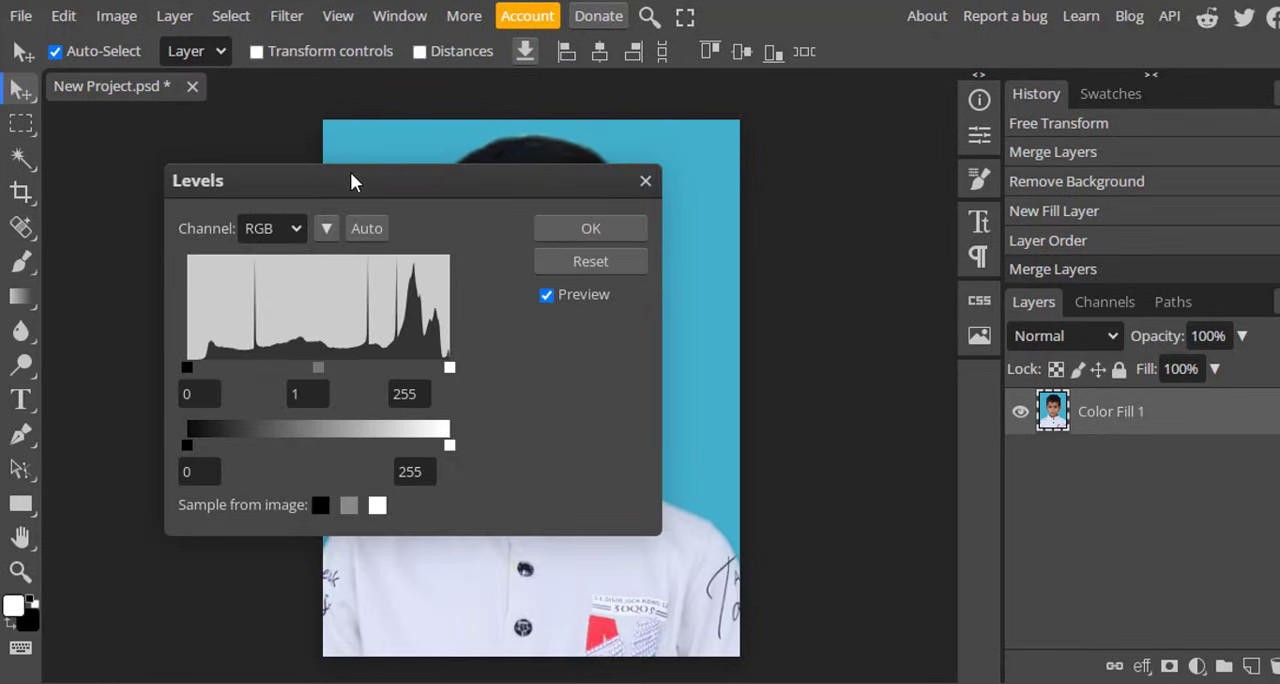
left_click_drag(350, 180, 941, 120)
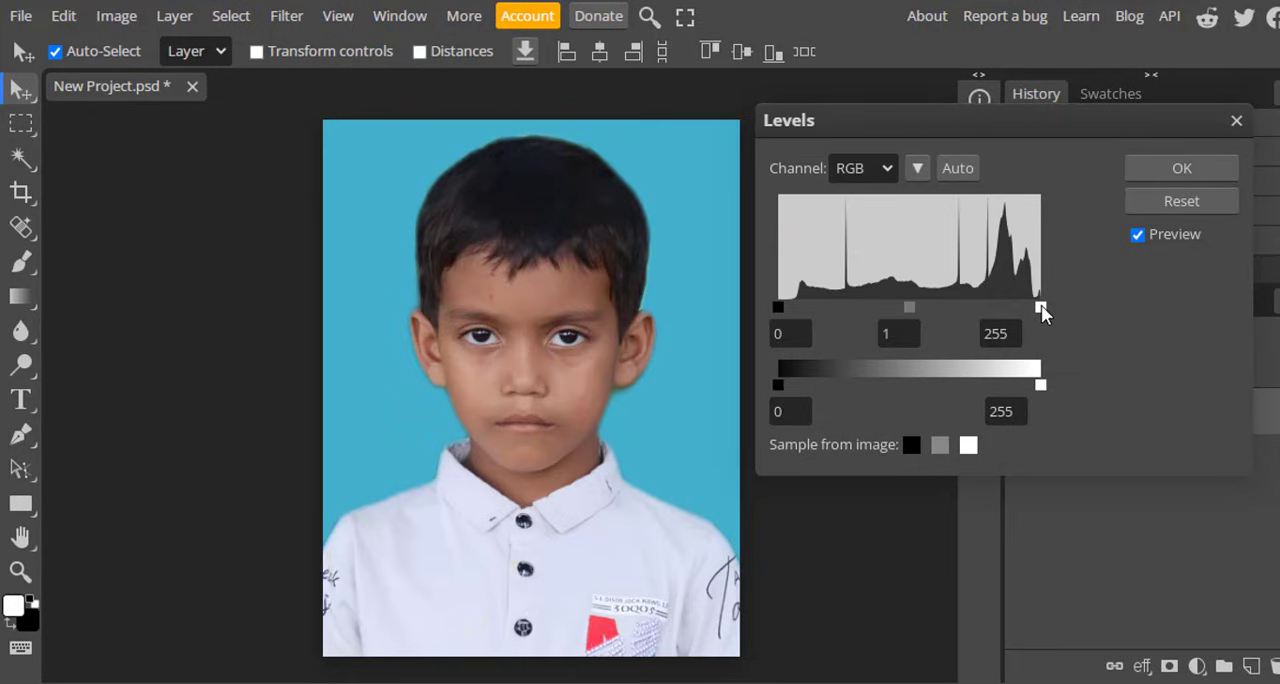
left_click_drag(1040, 306, 1018, 307)
left_click_drag(898, 307, 908, 308)
left_click_drag(779, 306, 787, 307)
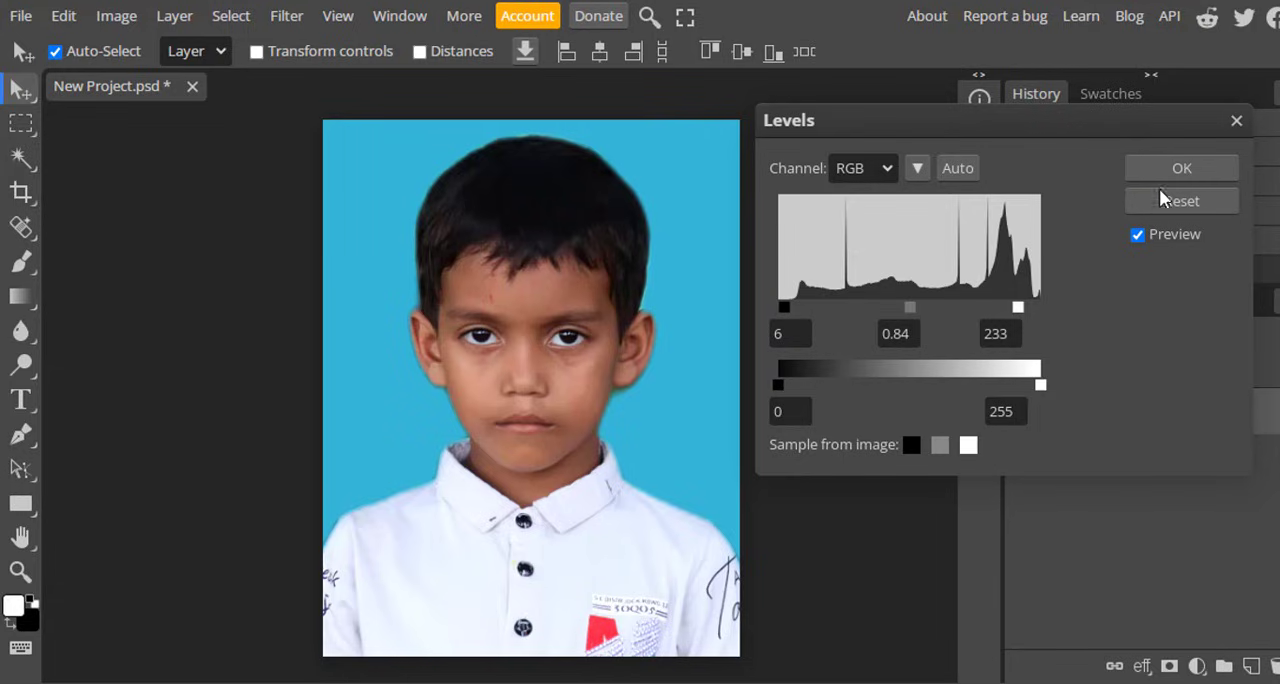
left_click(1178, 170)
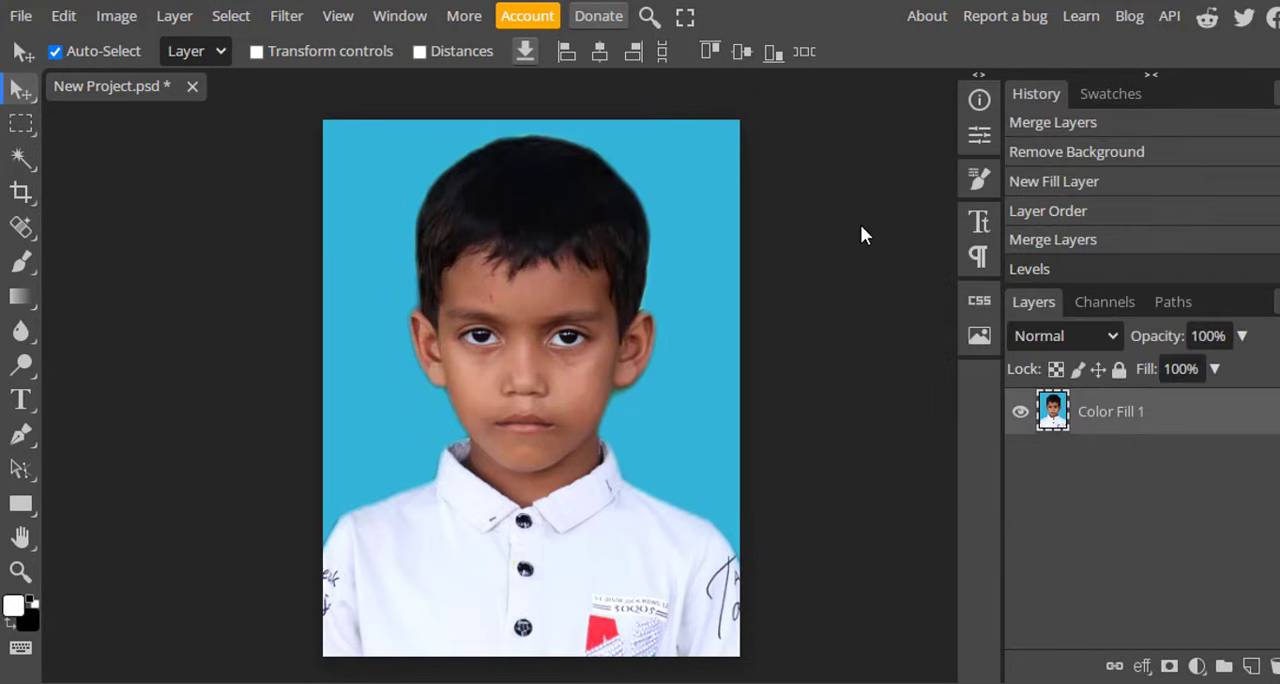
Apply a Color Balance adjustment to the shadows with Cyan-Red 9, Magenta-Green 12 and Yellow-Blue -1.
left_click(115, 18)
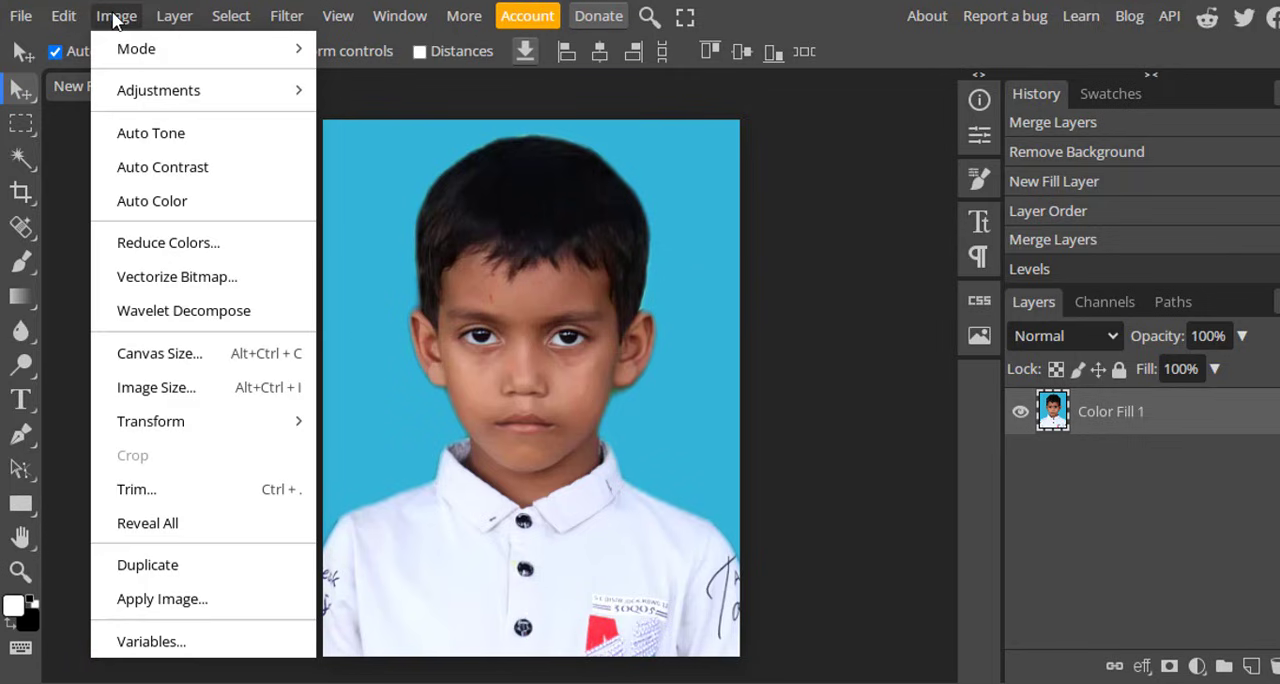
mouse_move(227, 95)
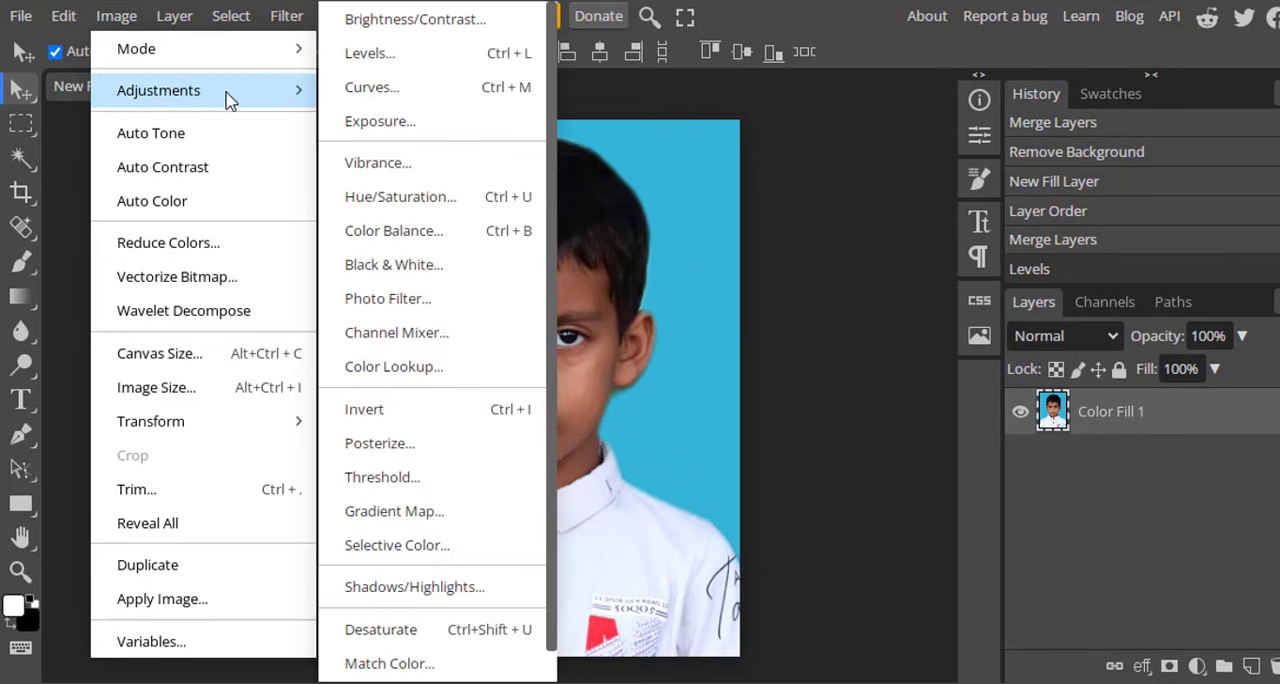
left_click(433, 238)
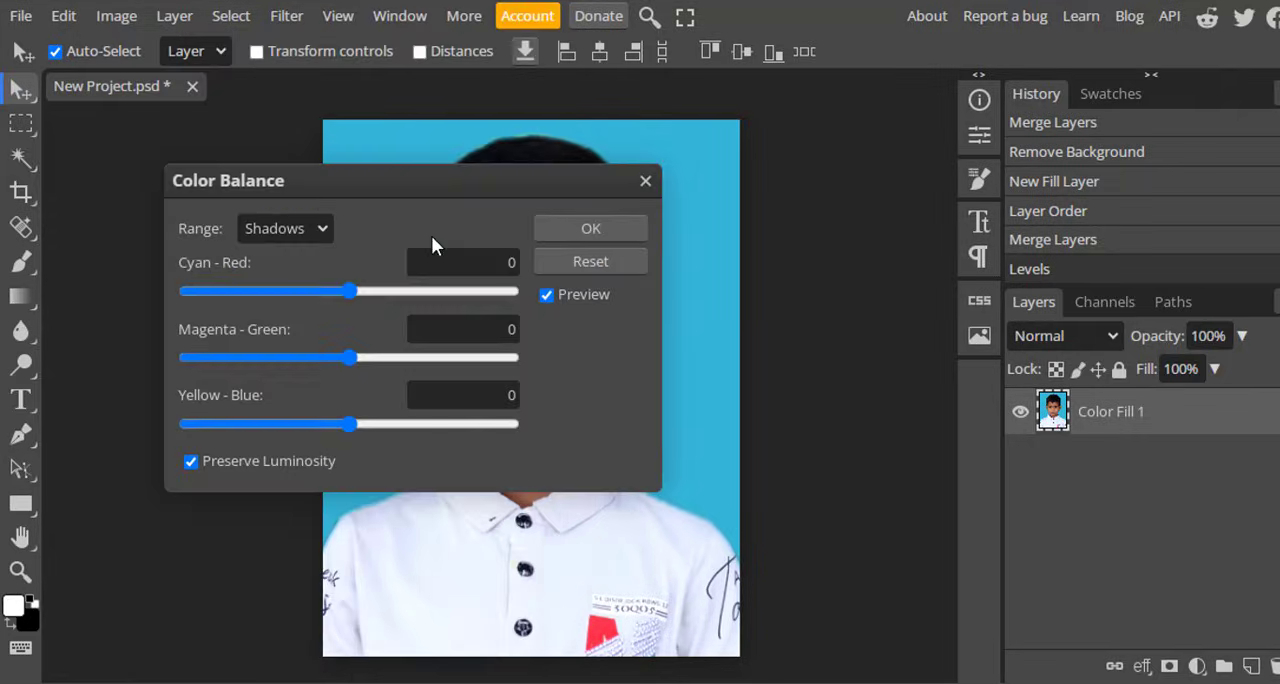
left_click_drag(360, 179, 932, 170)
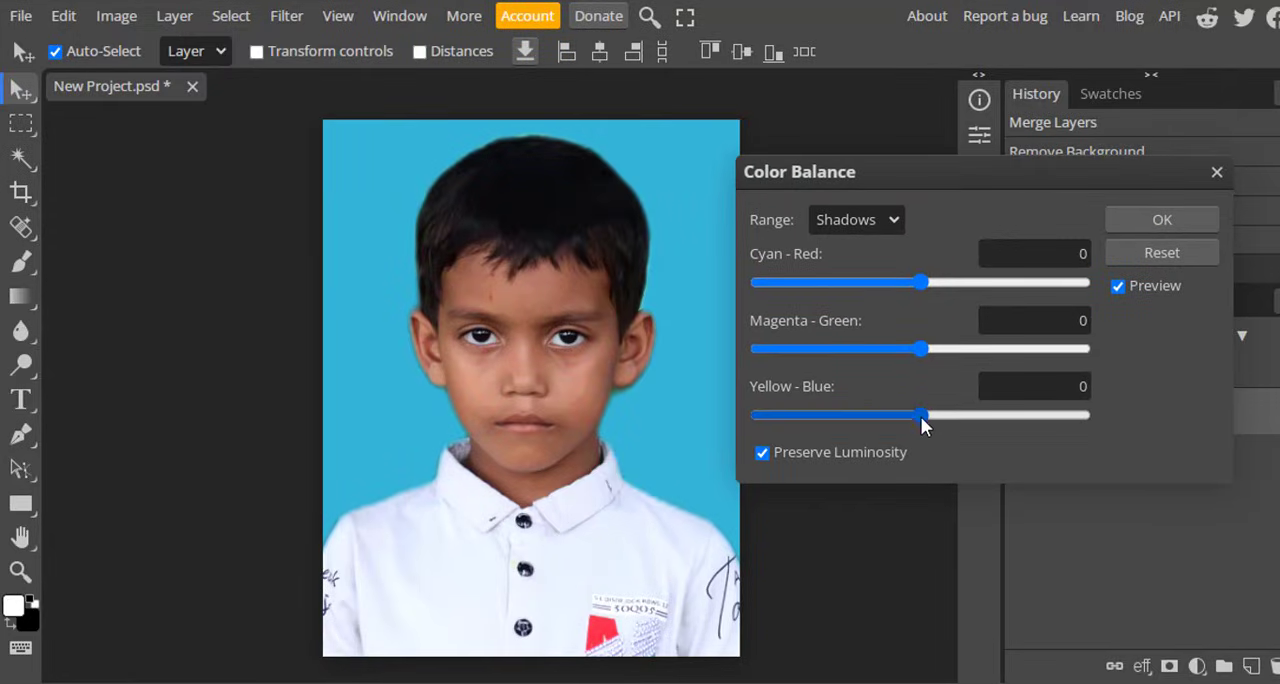
left_click_drag(925, 412, 923, 411)
left_click_drag(926, 347, 940, 347)
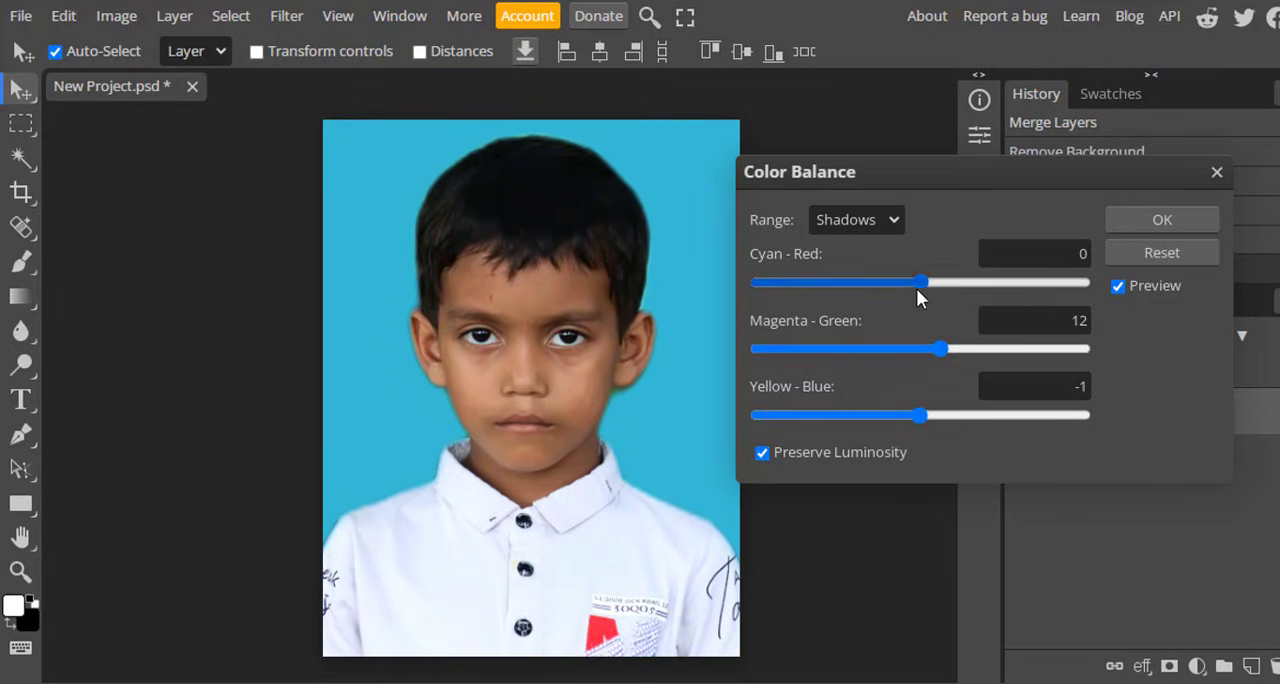
left_click_drag(920, 283, 935, 280)
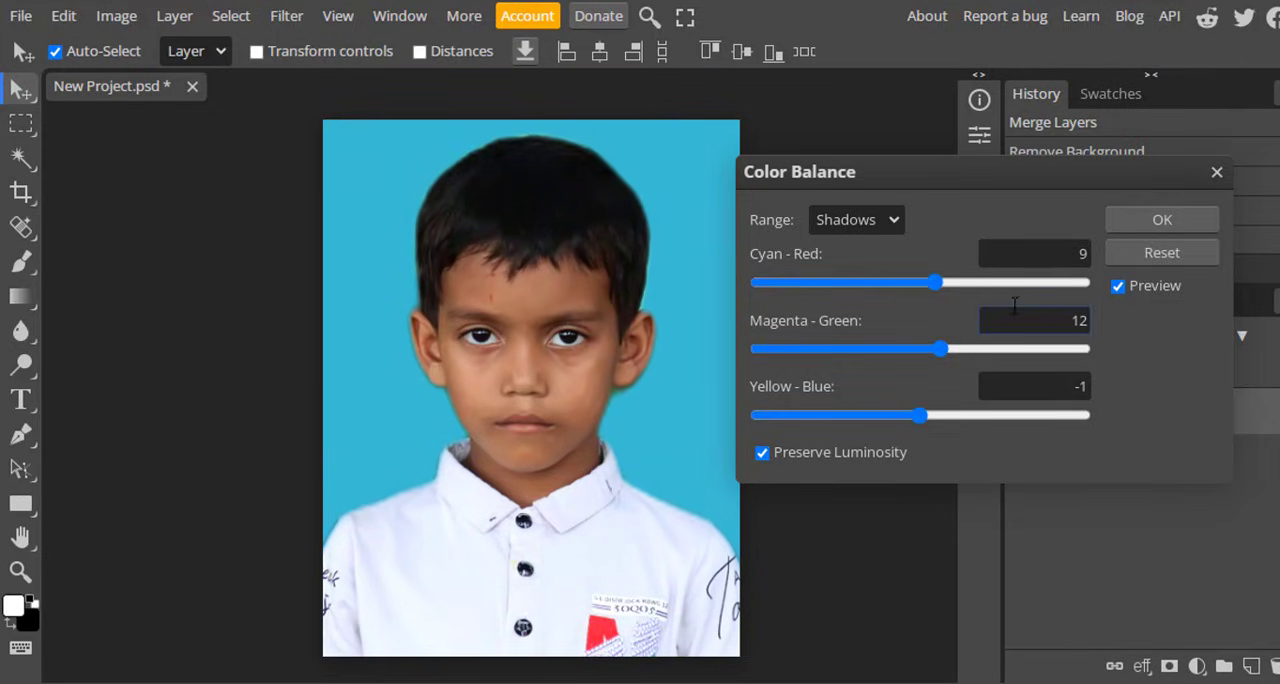
left_click(1160, 221)
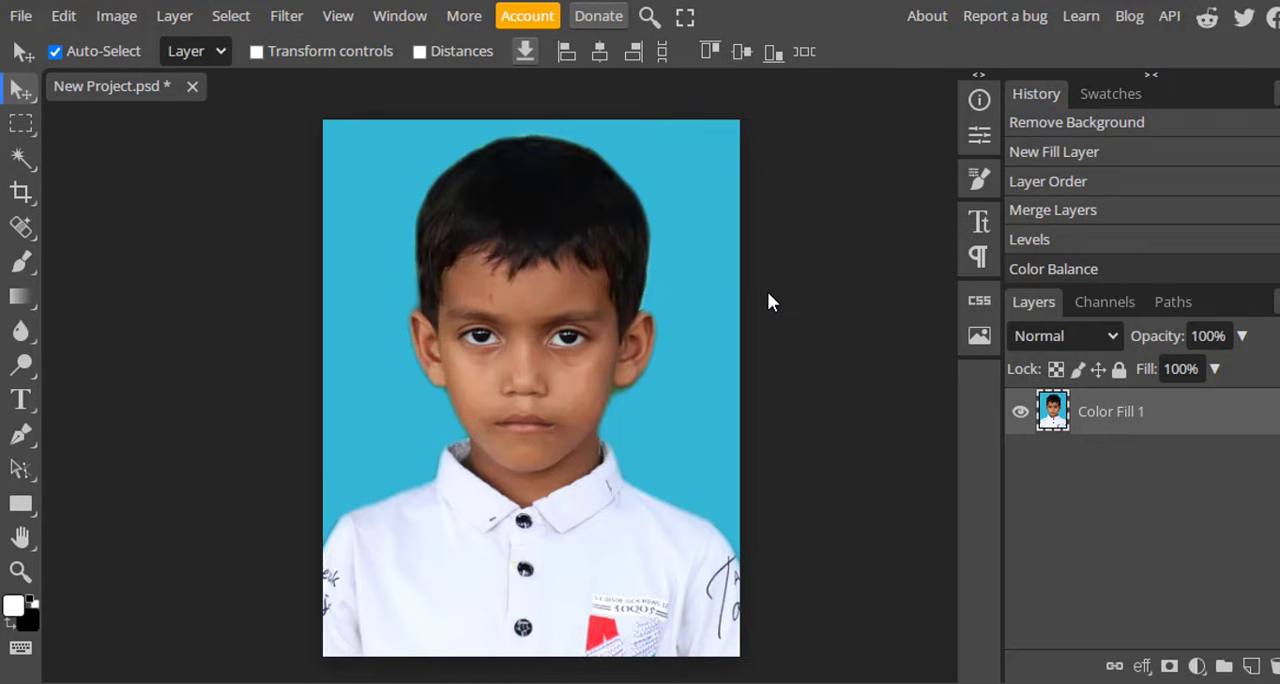
Brighten the portrait's midtones with a Curves adjustment, raising an RGB curve point at input 120 to output 137.
left_click(118, 18)
mouse_move(213, 100)
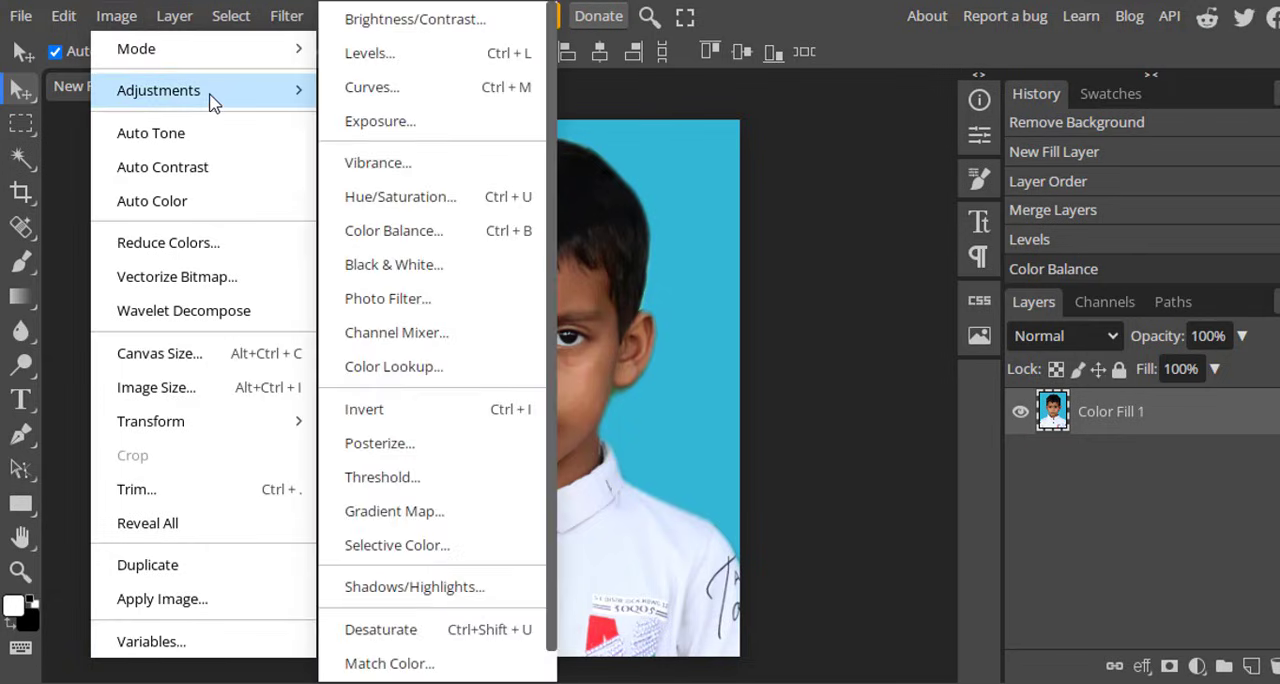
left_click(412, 97)
left_click_drag(625, 186, 1240, 157)
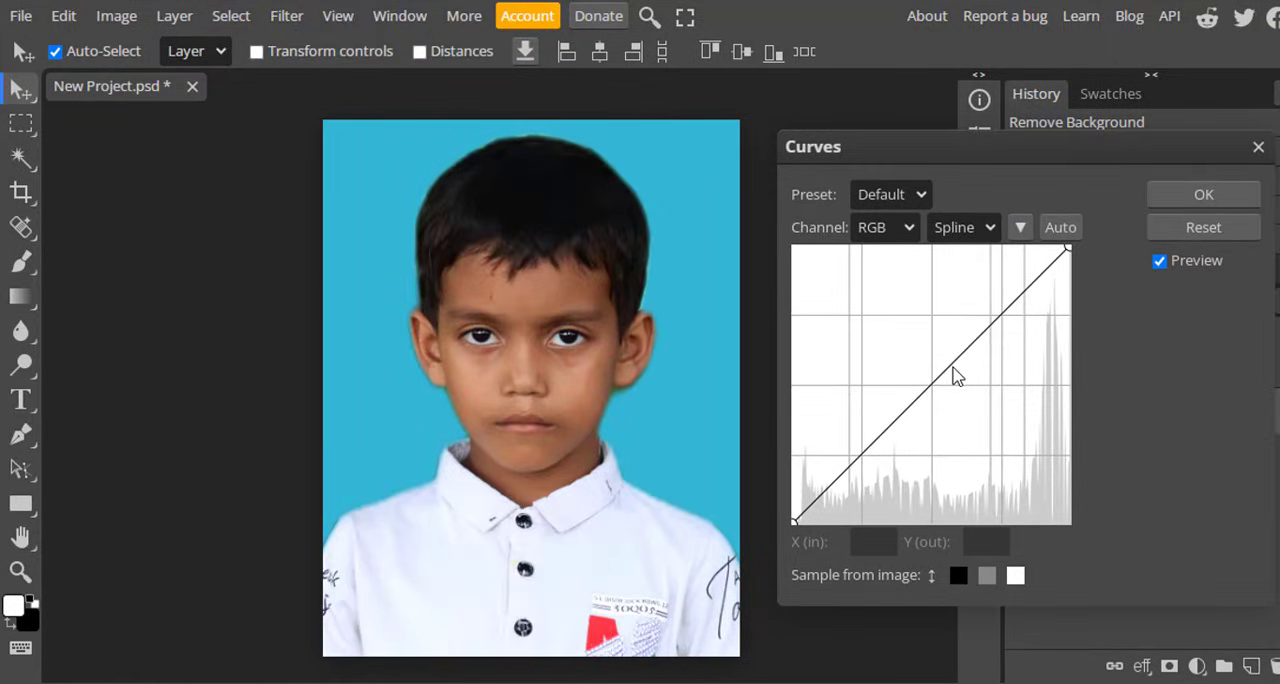
left_click_drag(933, 388, 923, 376)
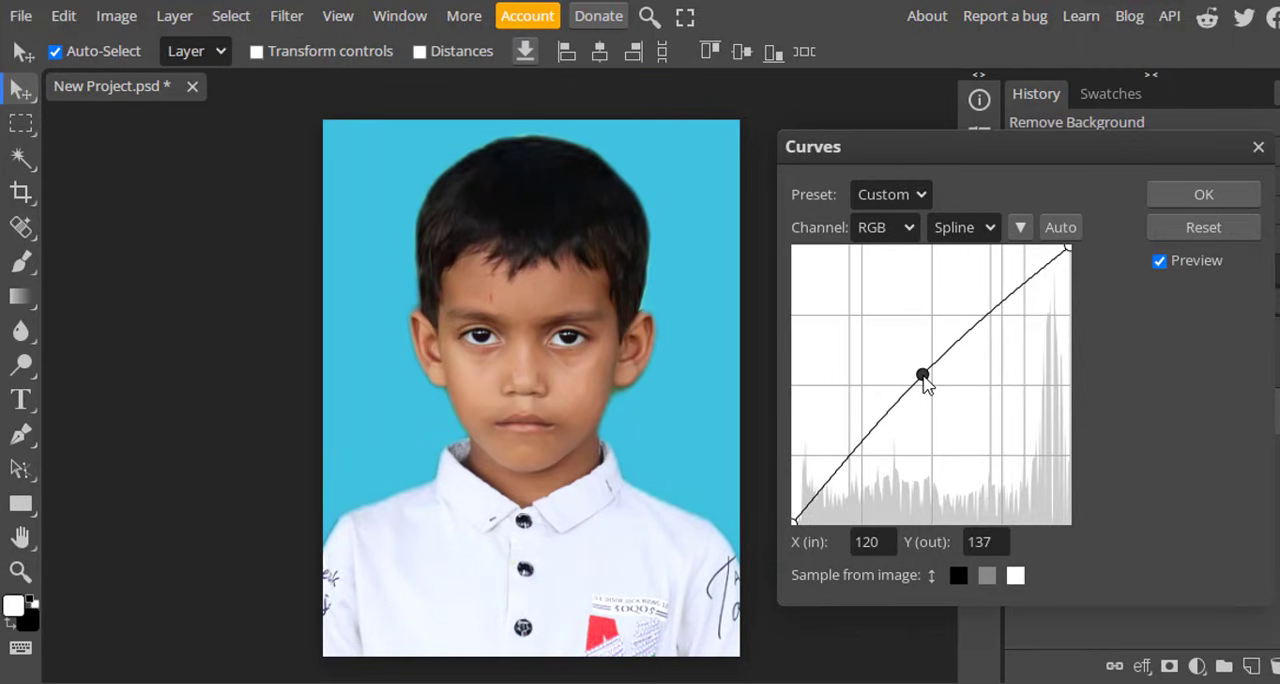
left_click(1192, 196)
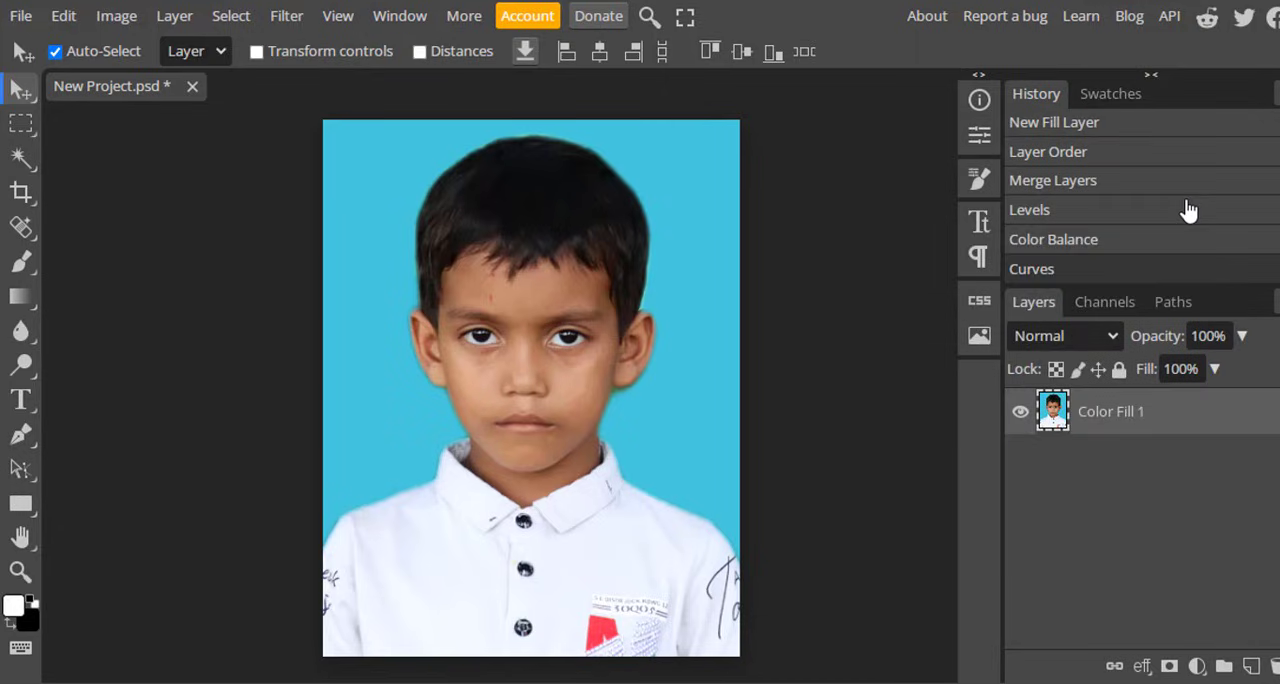
Apply a Brightness/Contrast adjustment to the portrait with brightness 7 and contrast 17.
left_click(114, 16)
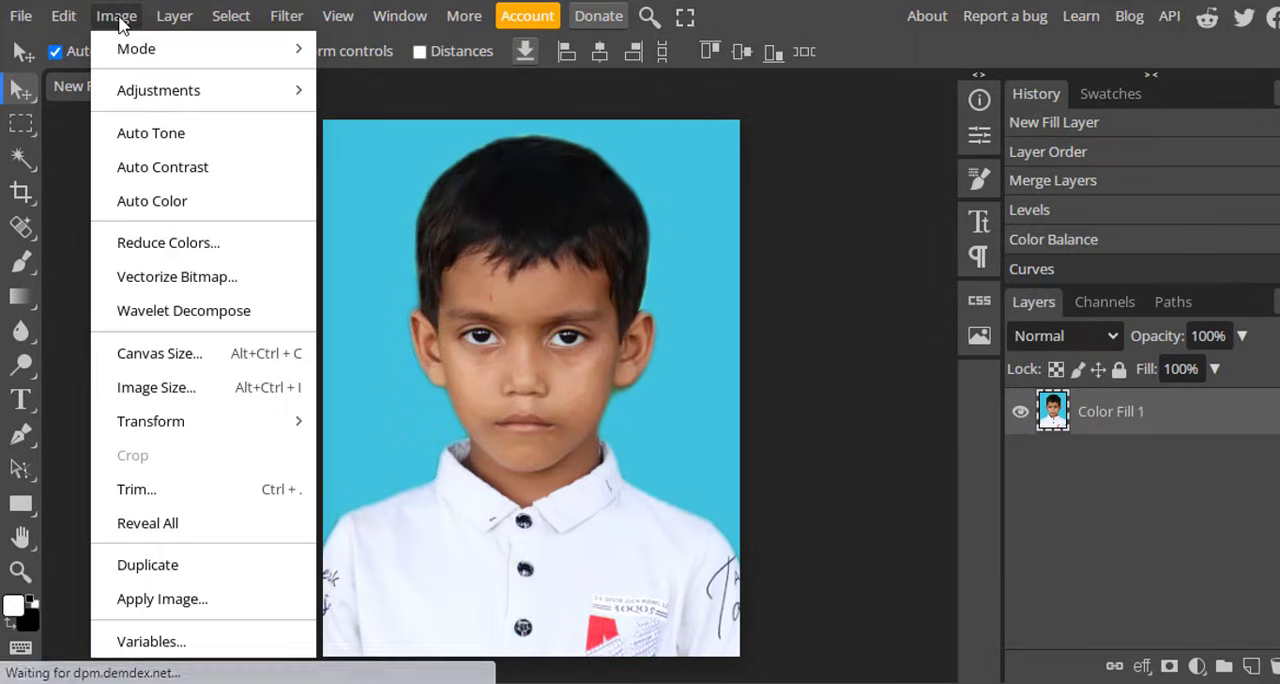
mouse_move(206, 94)
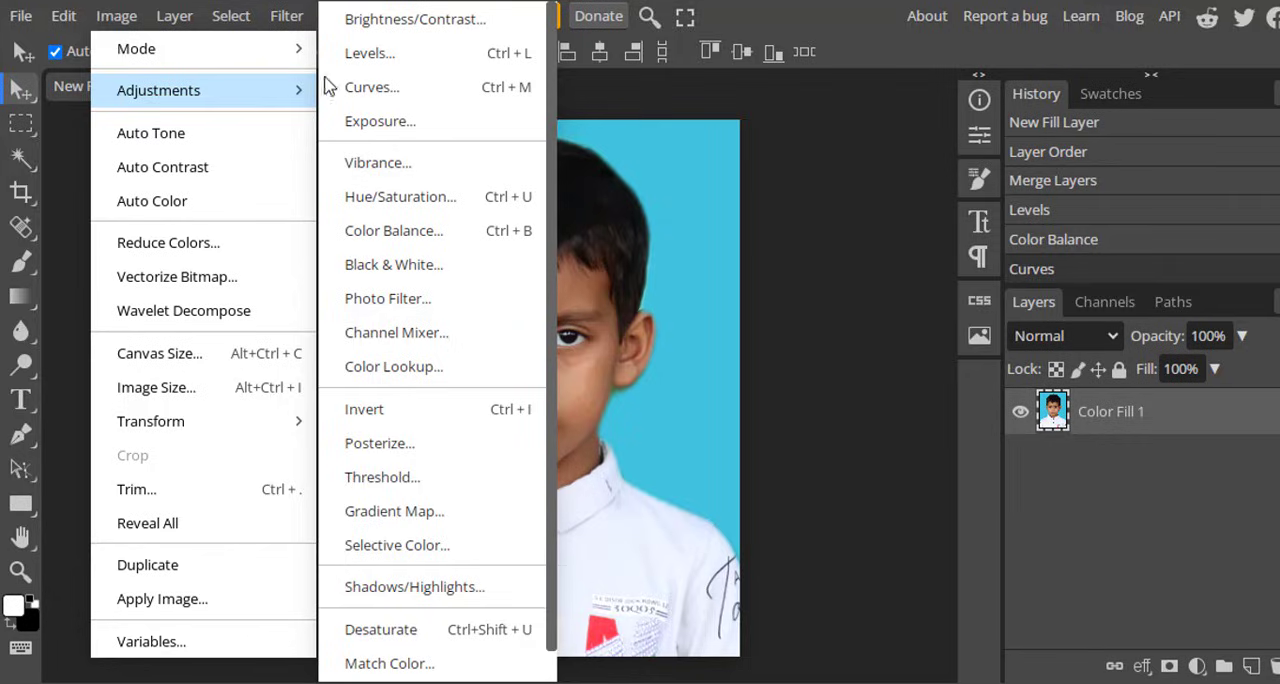
left_click(445, 28)
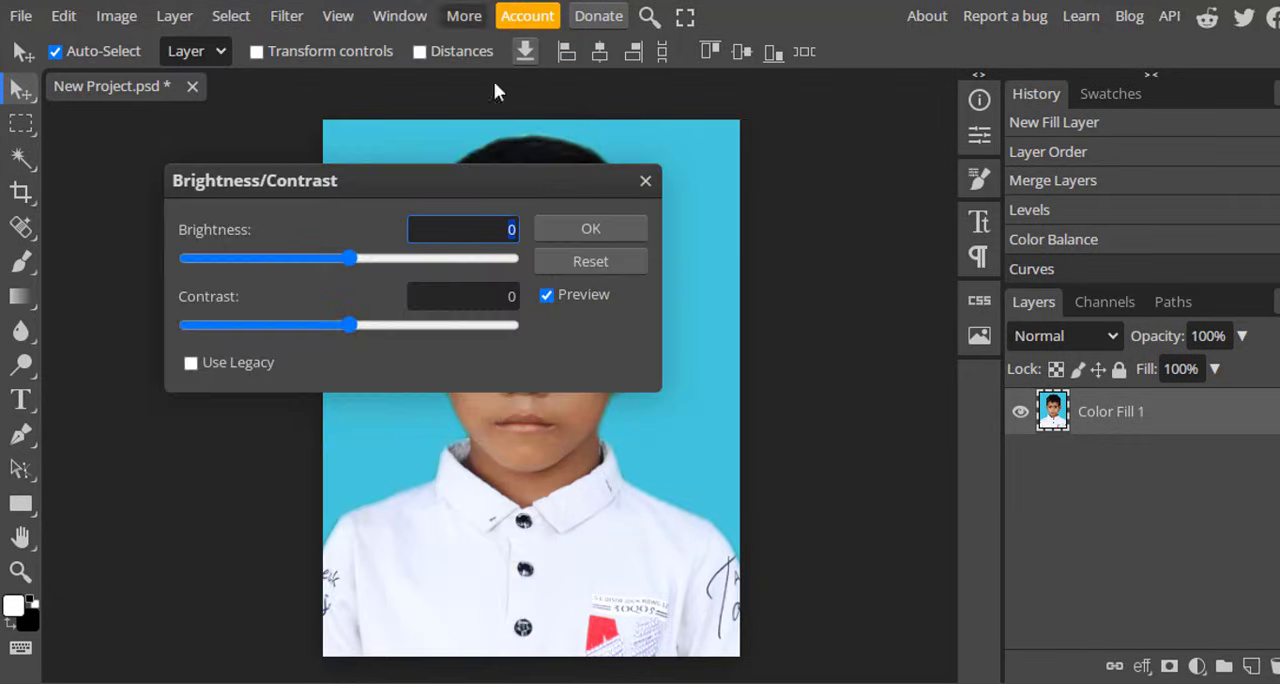
left_click_drag(443, 180, 937, 163)
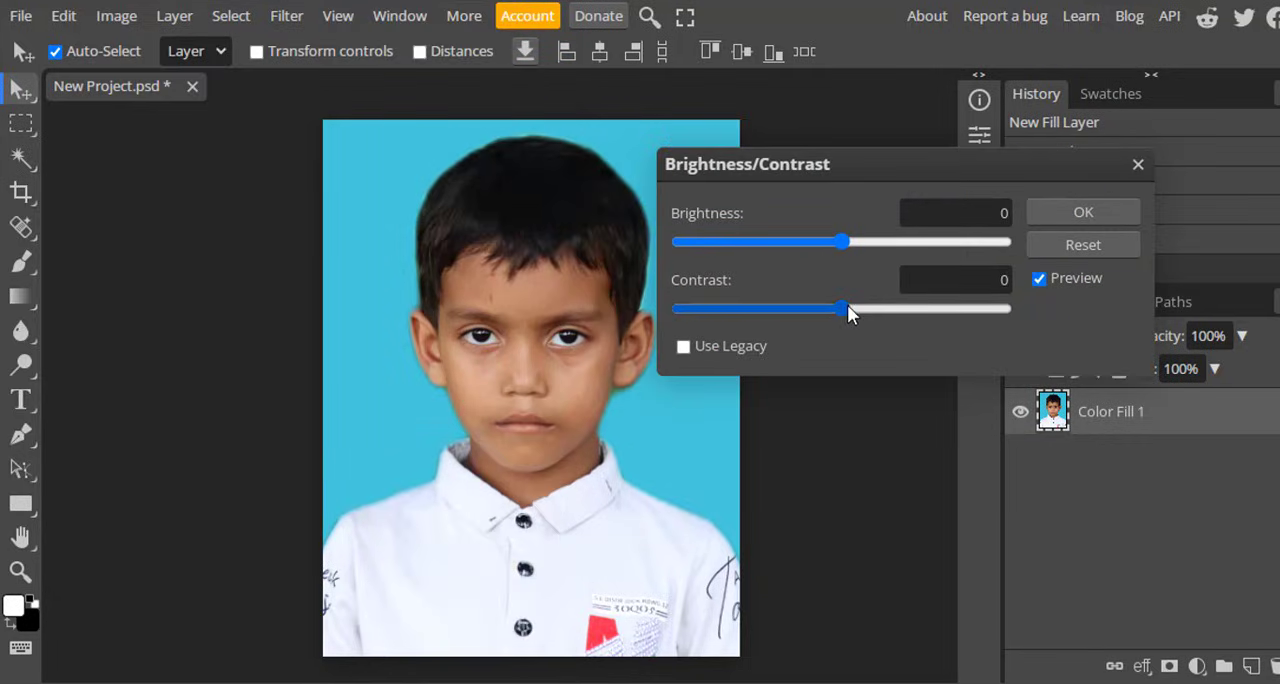
left_click_drag(848, 304, 869, 305)
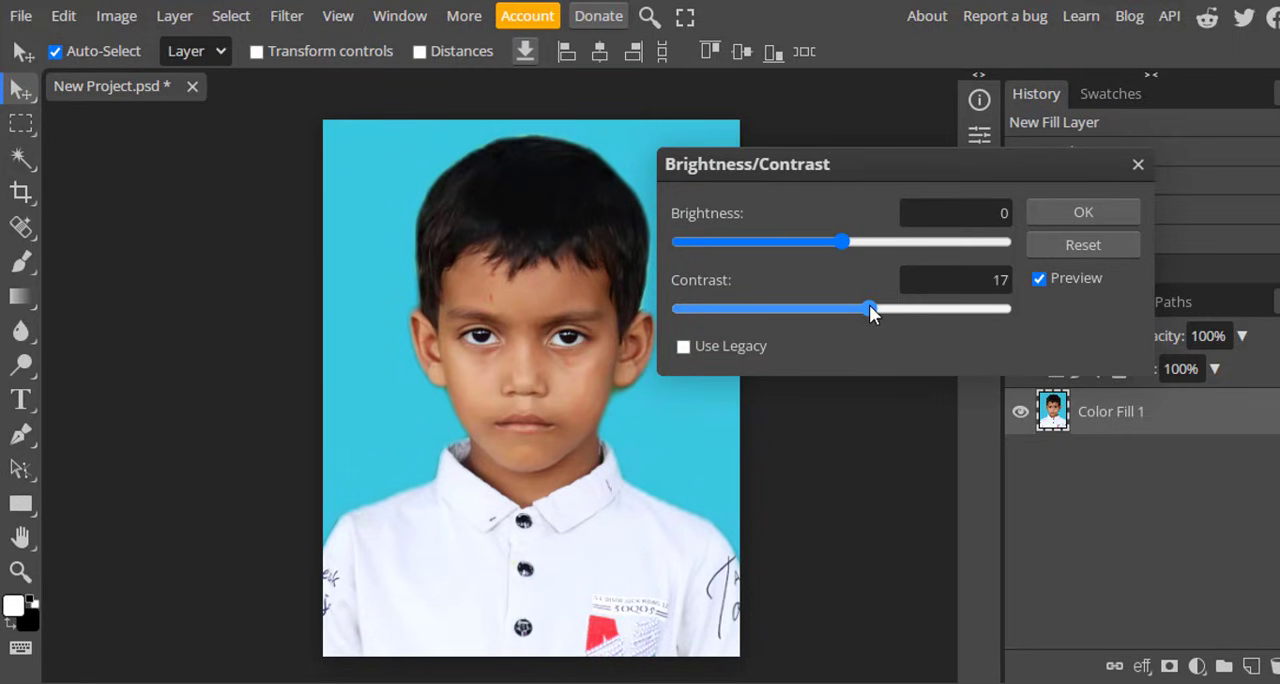
left_click_drag(846, 241, 851, 248)
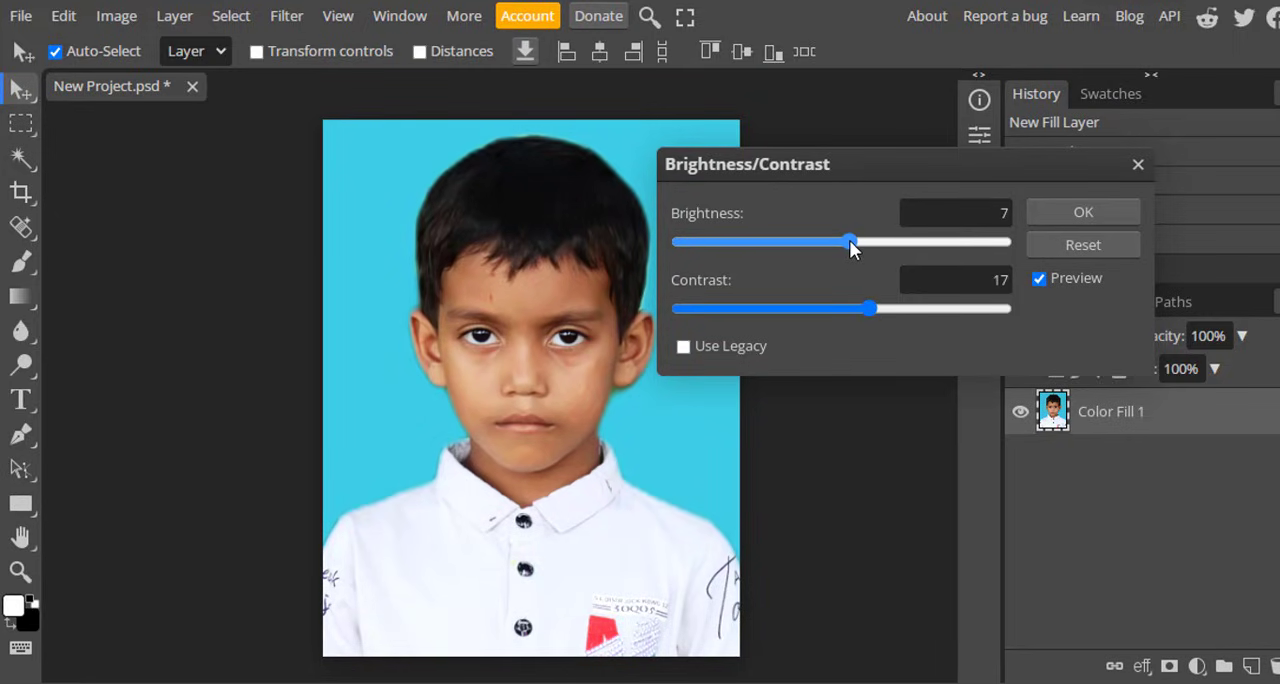
left_click(1071, 210)
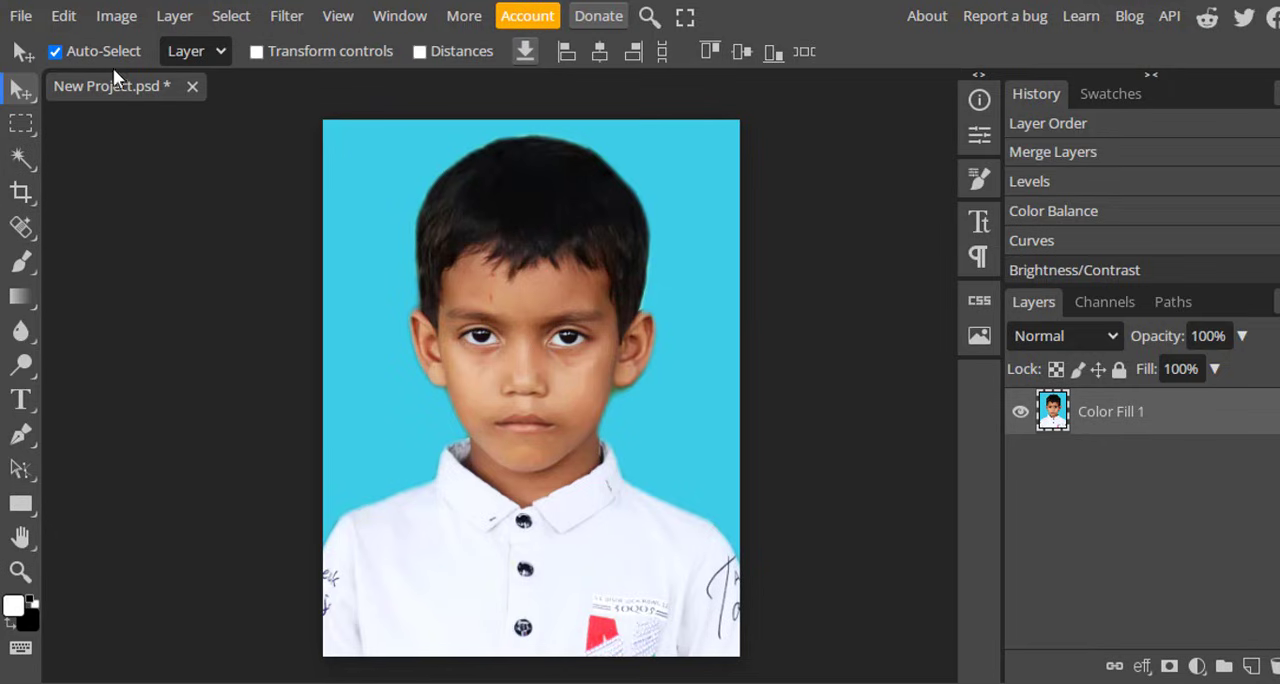
Export the photo as a JPG named New Project at 420 × 540 px and 100% quality.
left_click(16, 18)
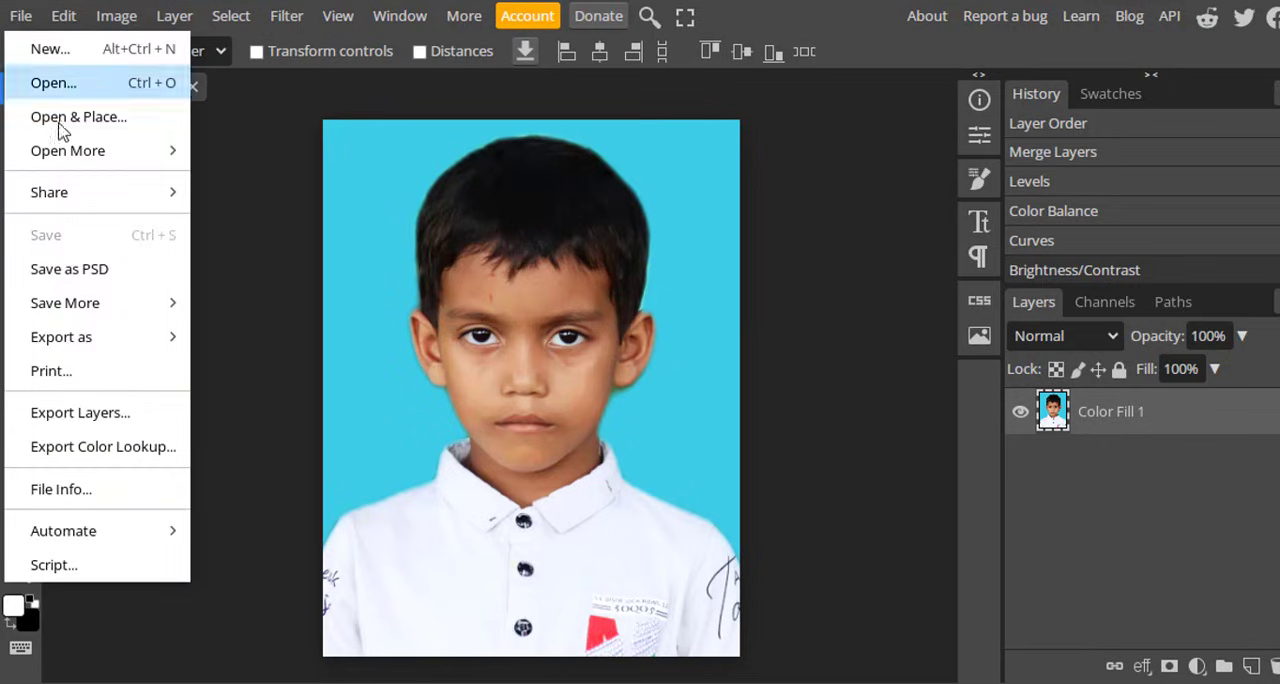
mouse_move(110, 349)
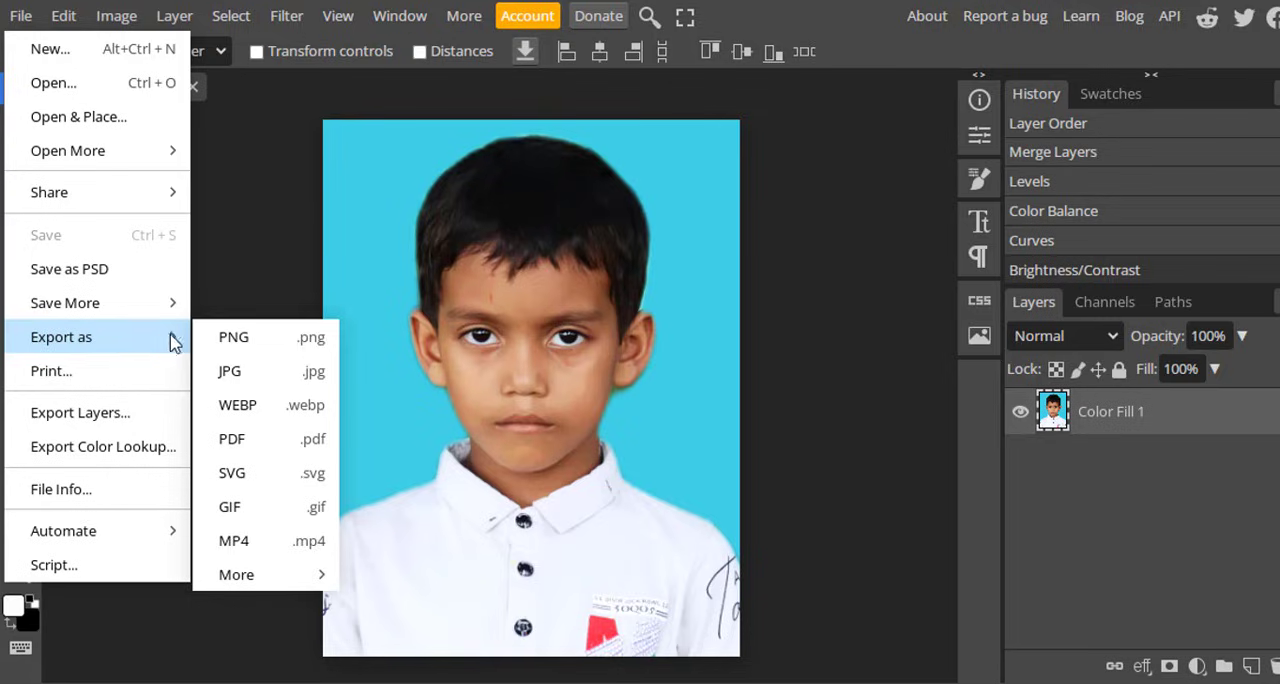
left_click(246, 371)
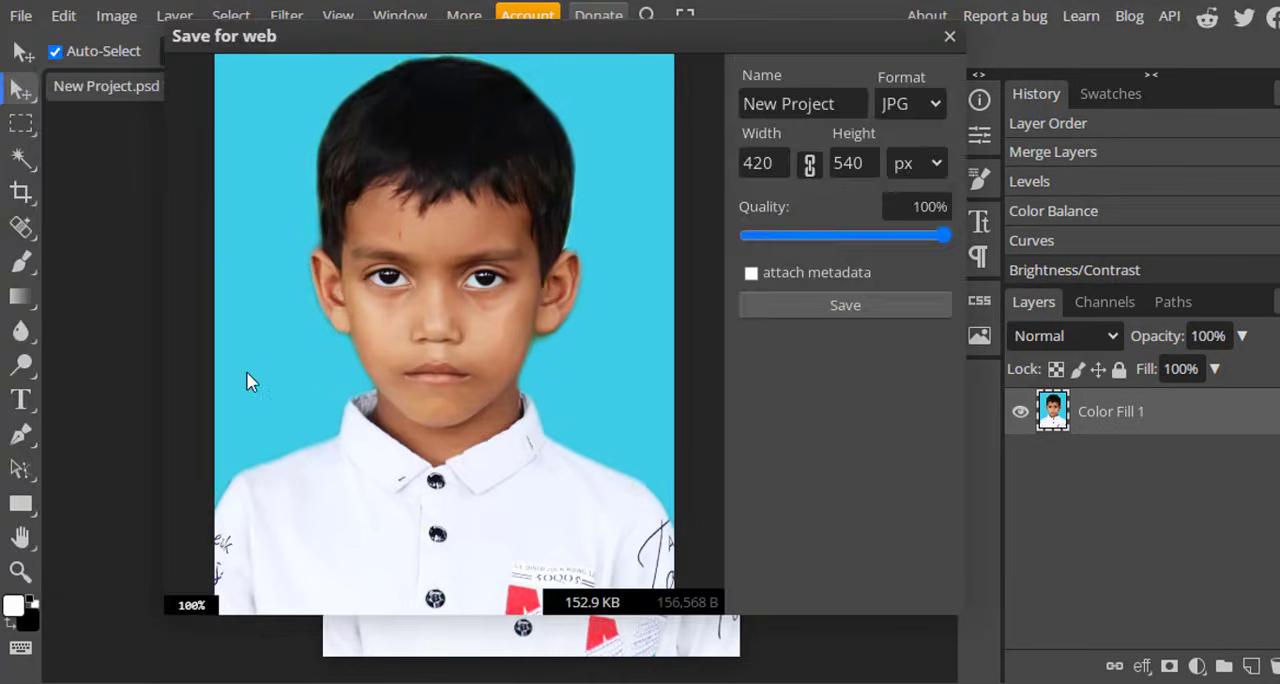
left_click_drag(947, 235, 982, 237)
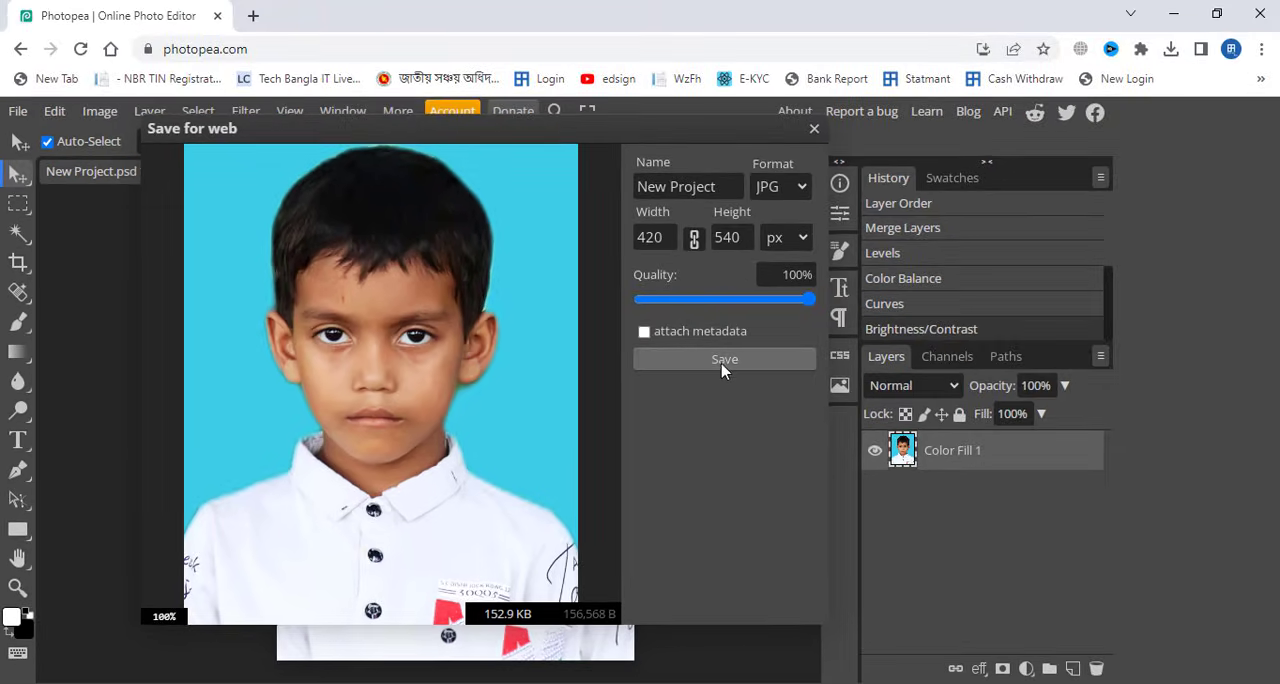
left_click(730, 362)
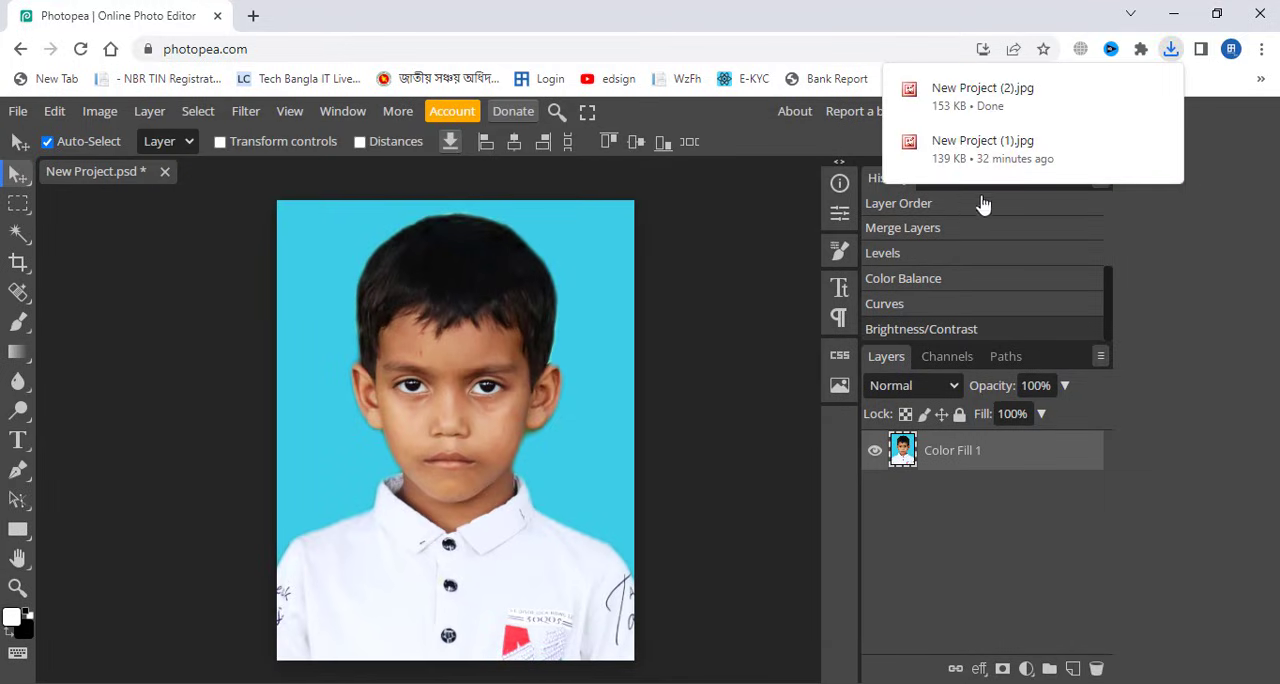
View the downloaded New Project (2).jpg in Microsoft Office Picture Manager and return to Photopea.
left_click(985, 96)
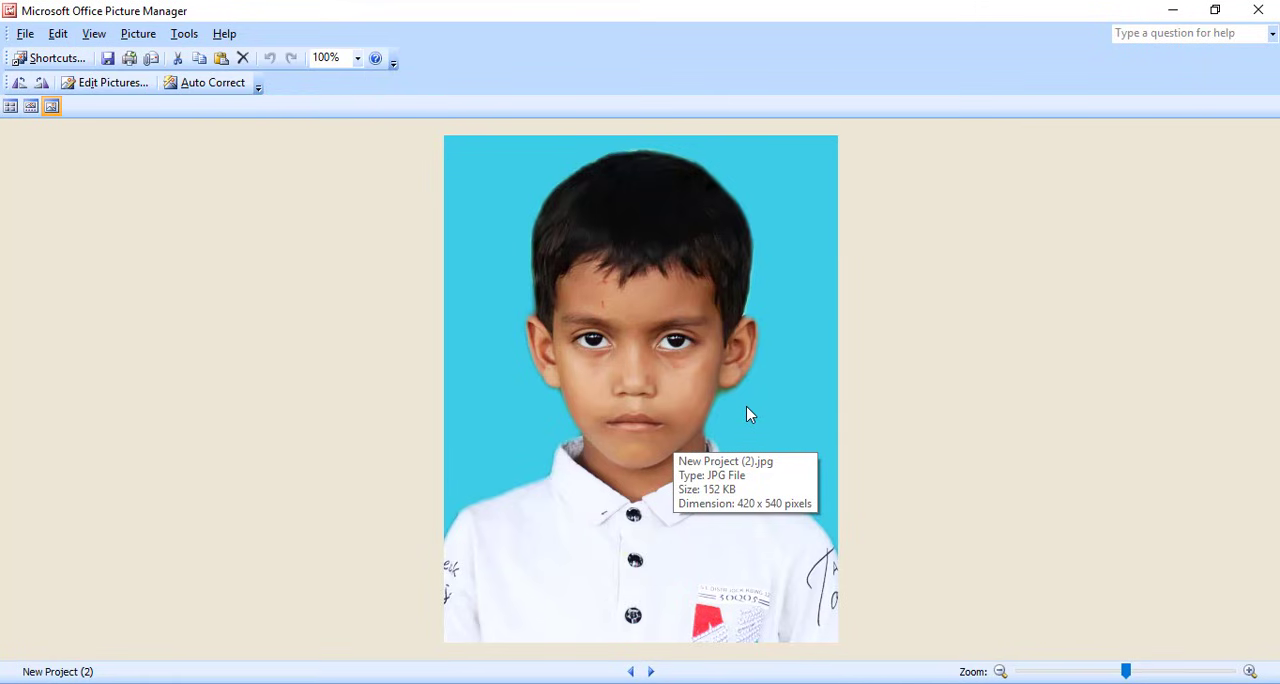
left_click(1172, 10)
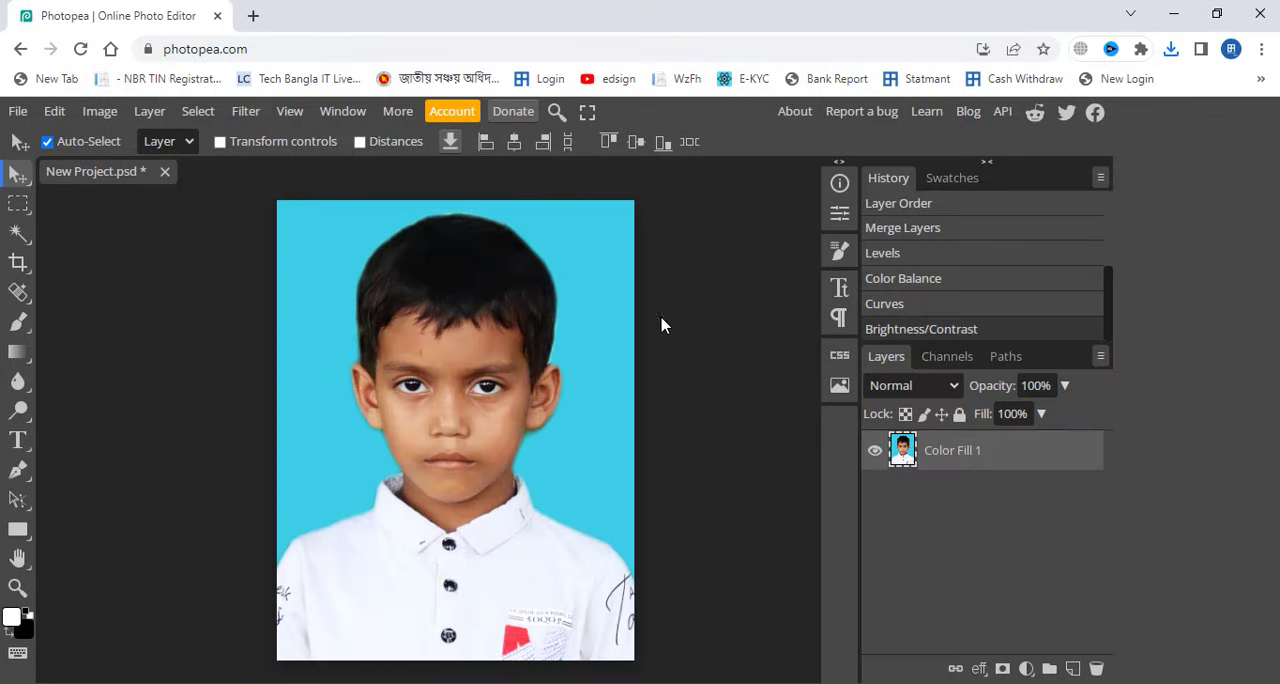